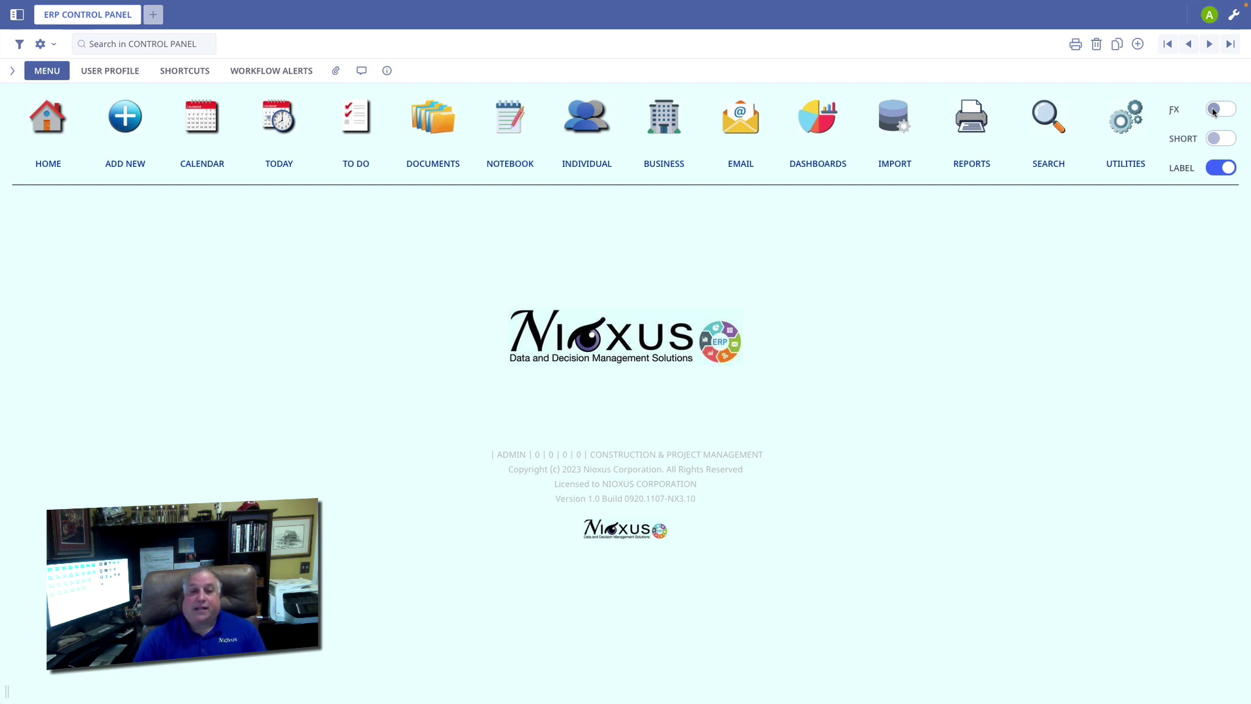
Show the functional modules, open the accounts payable ledger, and start a new vendor bill payment
left_click(1213, 111)
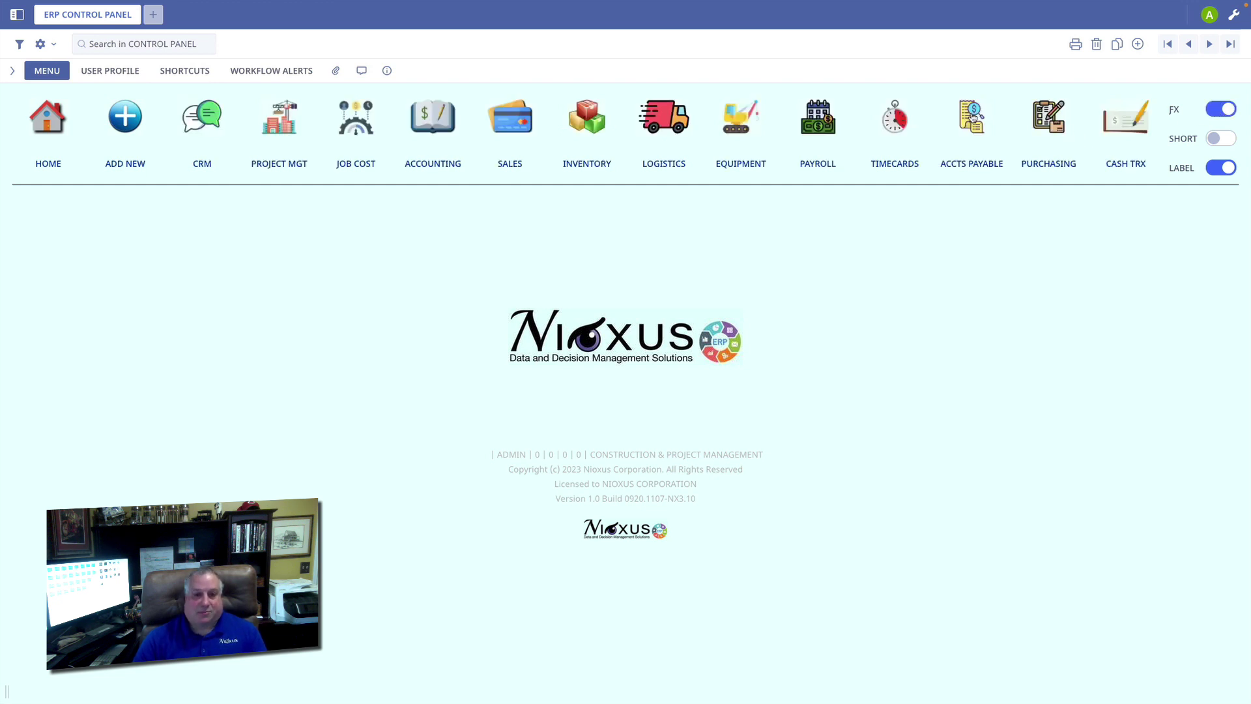
left_click(972, 116)
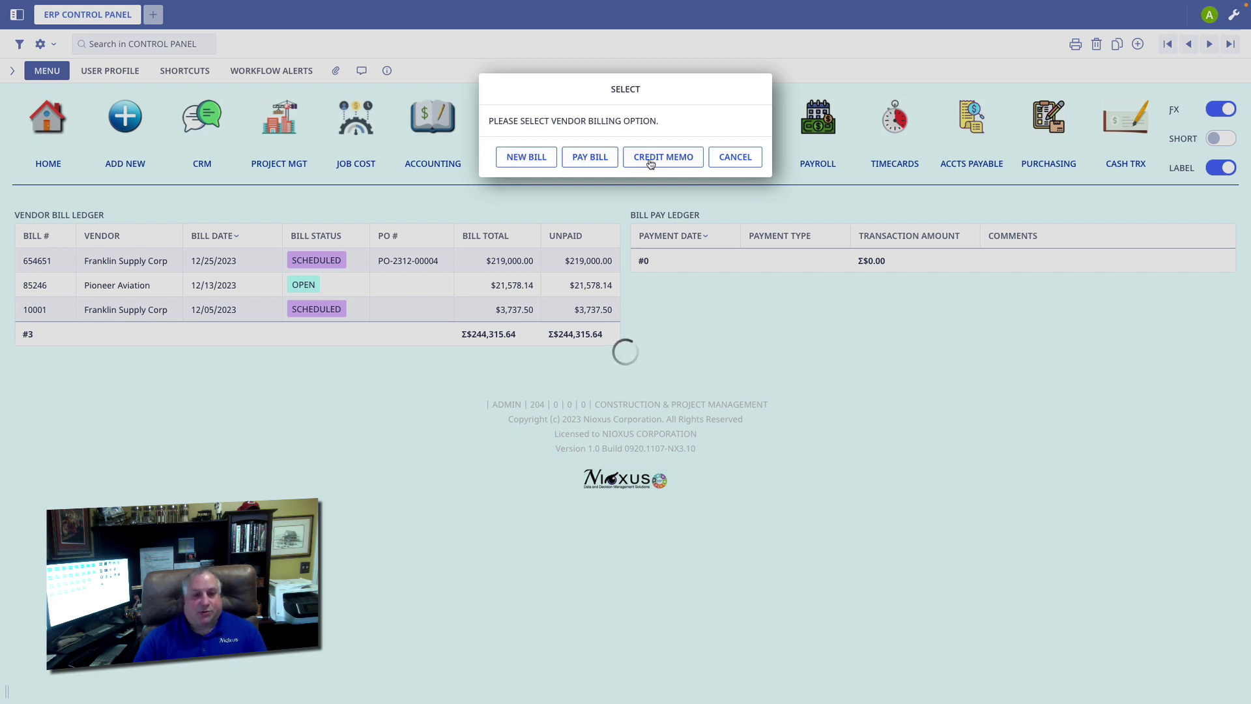
left_click(731, 159)
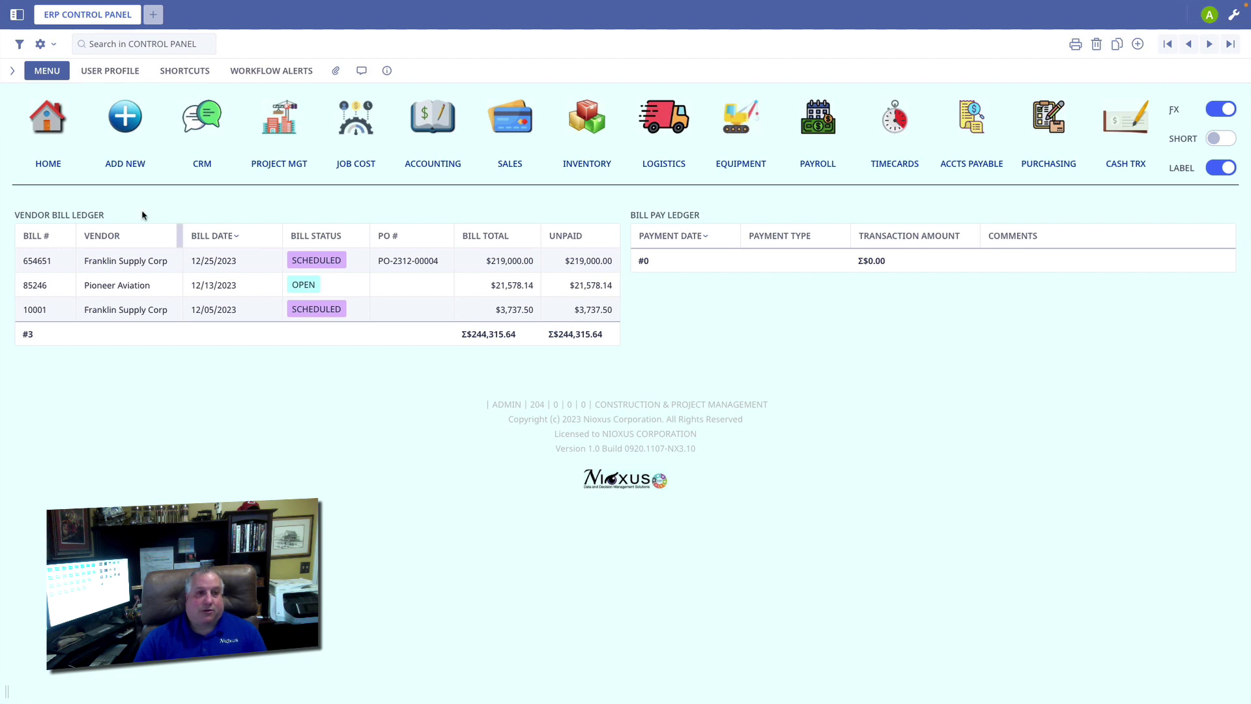
left_click(126, 120)
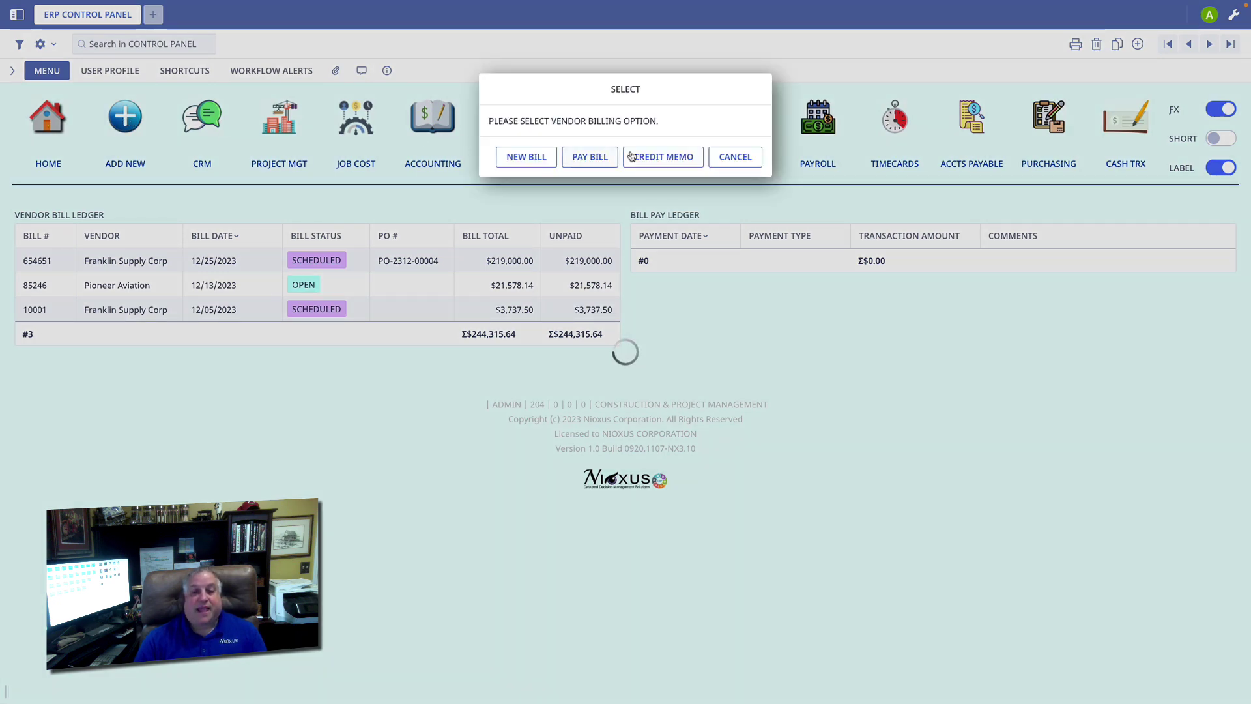
left_click(588, 157)
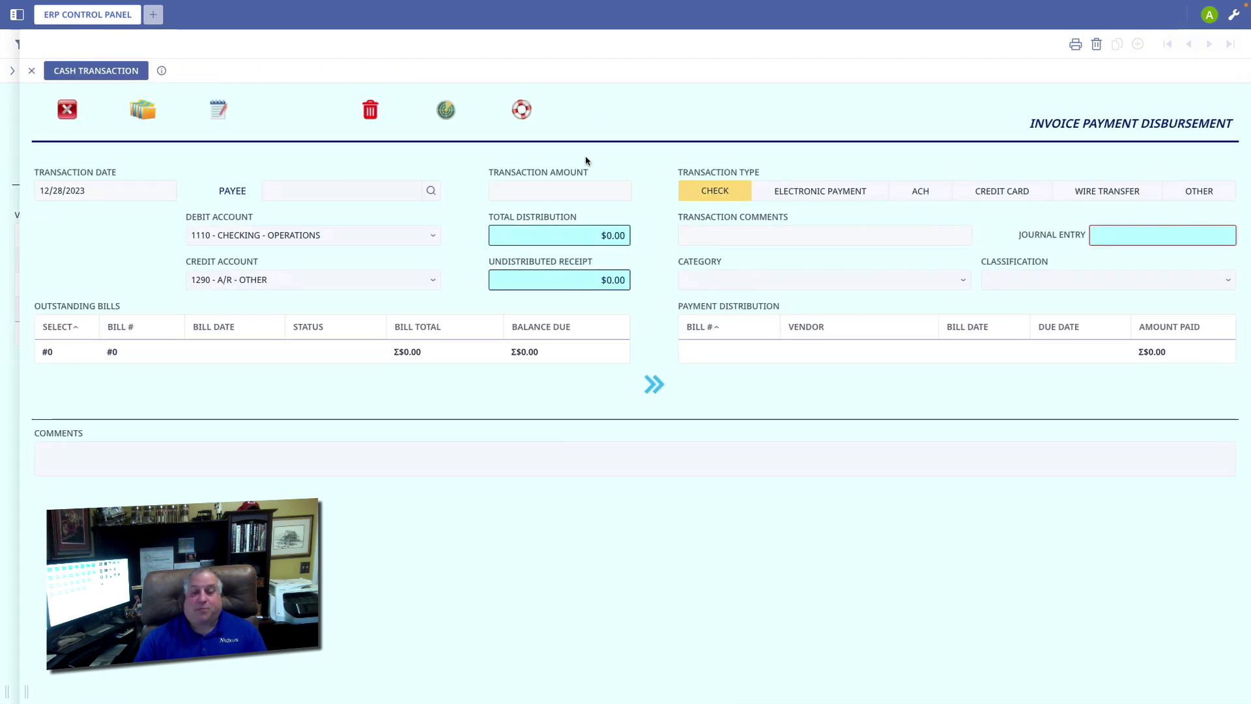
Keep the transaction date of 12/28/2023 and choose Franklin Supply Corp as the payee
left_click(101, 191)
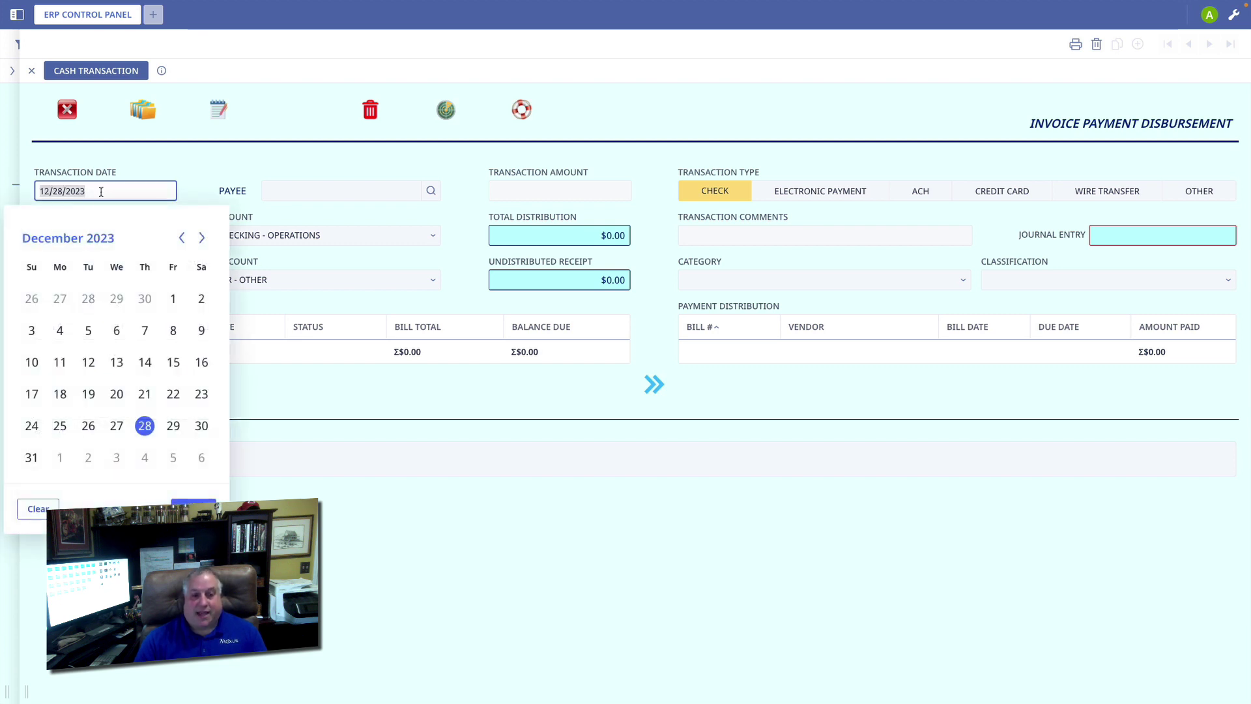
left_click(285, 531)
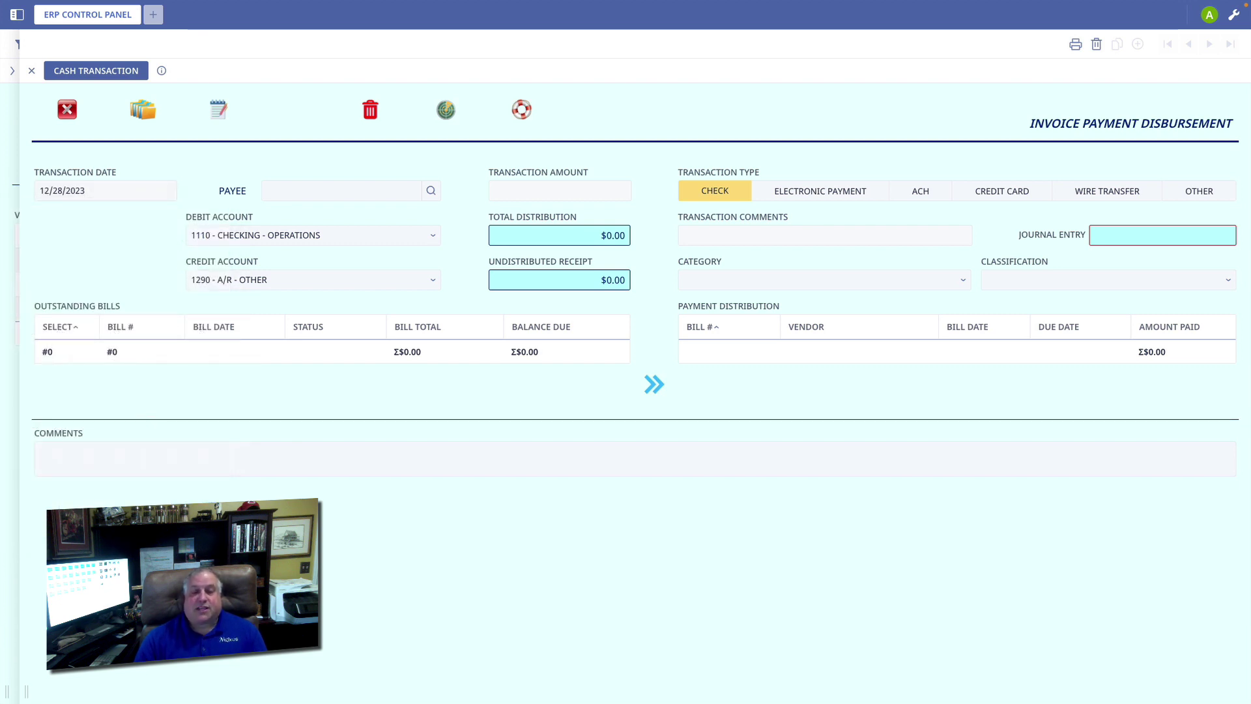
left_click(314, 197)
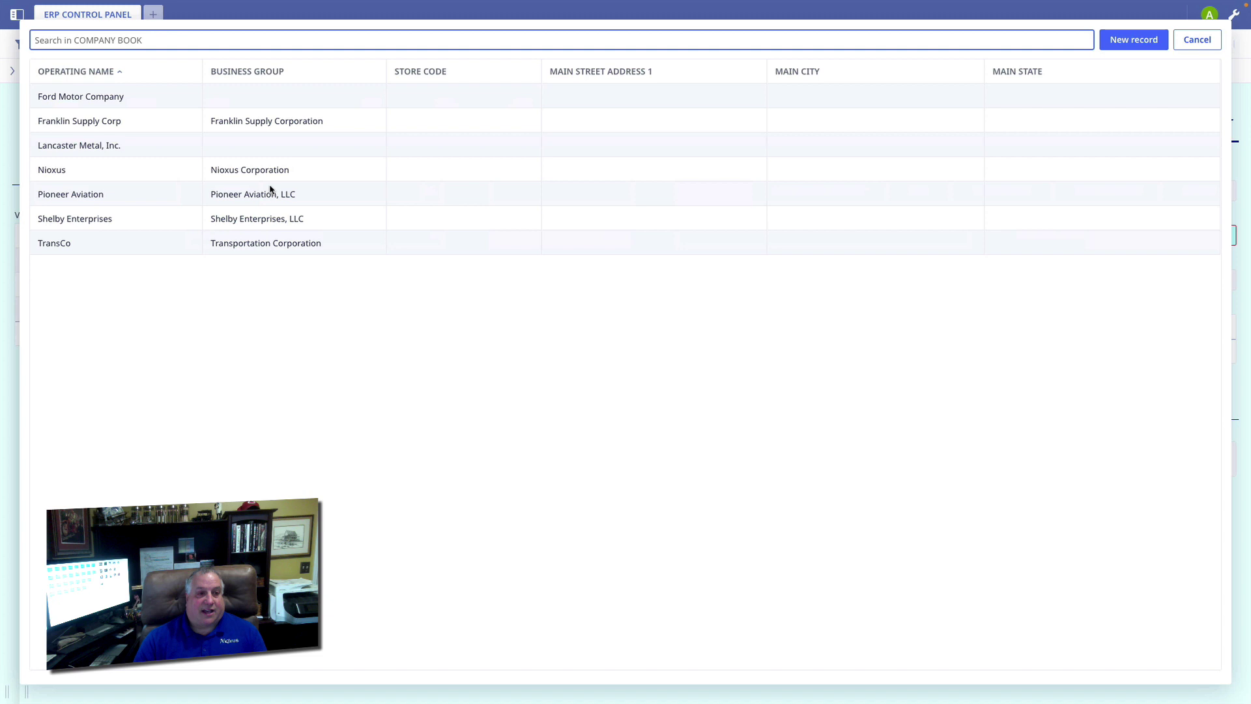
left_click(130, 121)
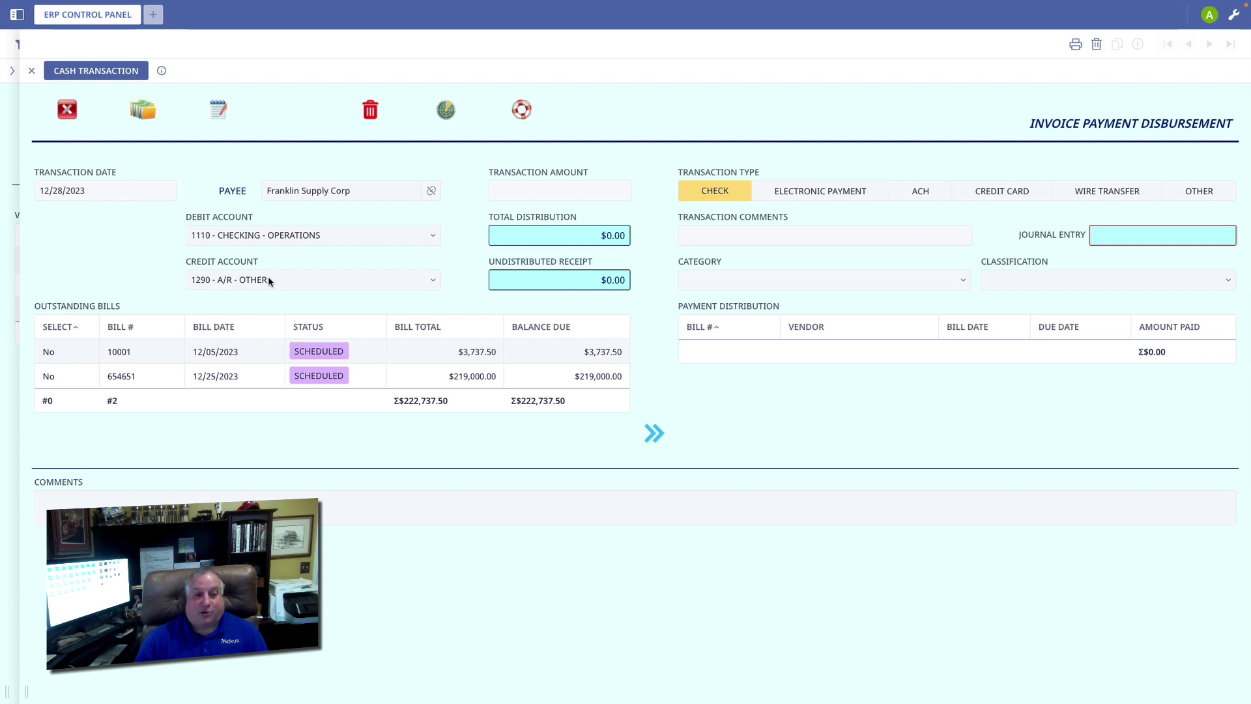
Set the debit account to 2120 - A/P - SERVICES and the credit account to 1110 - CHECKING - OPERATIONS
left_click(270, 236)
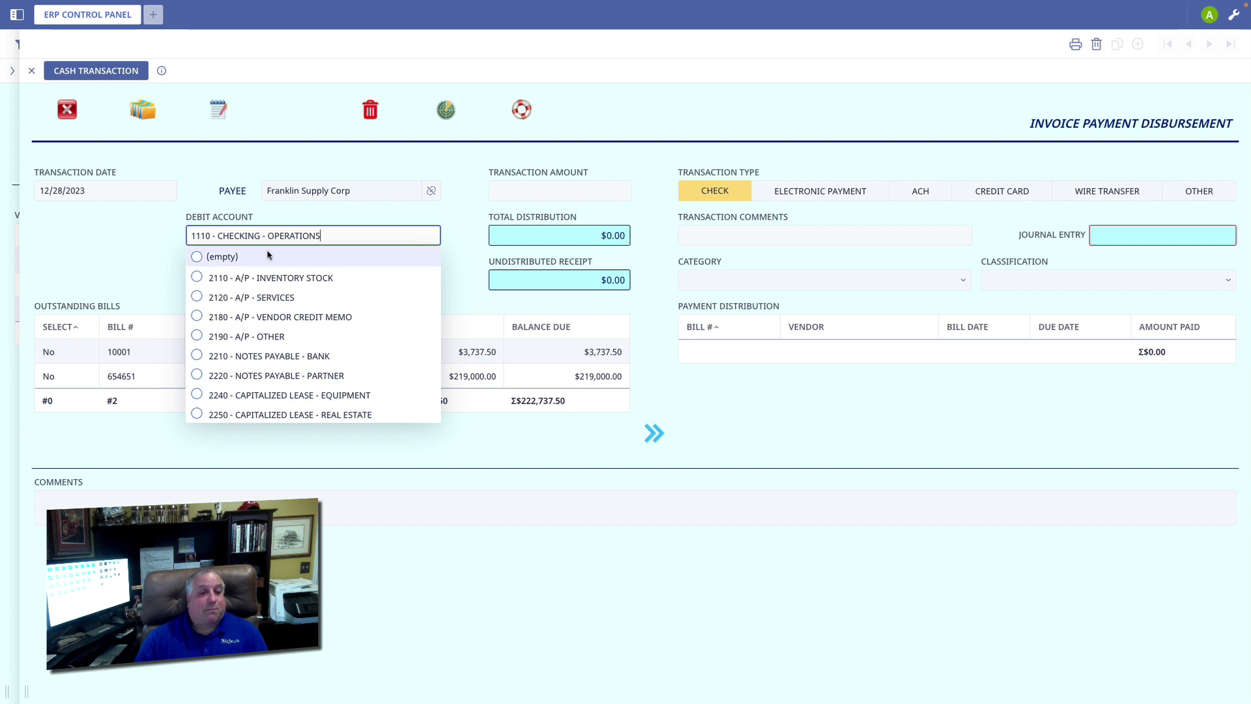
left_click(253, 298)
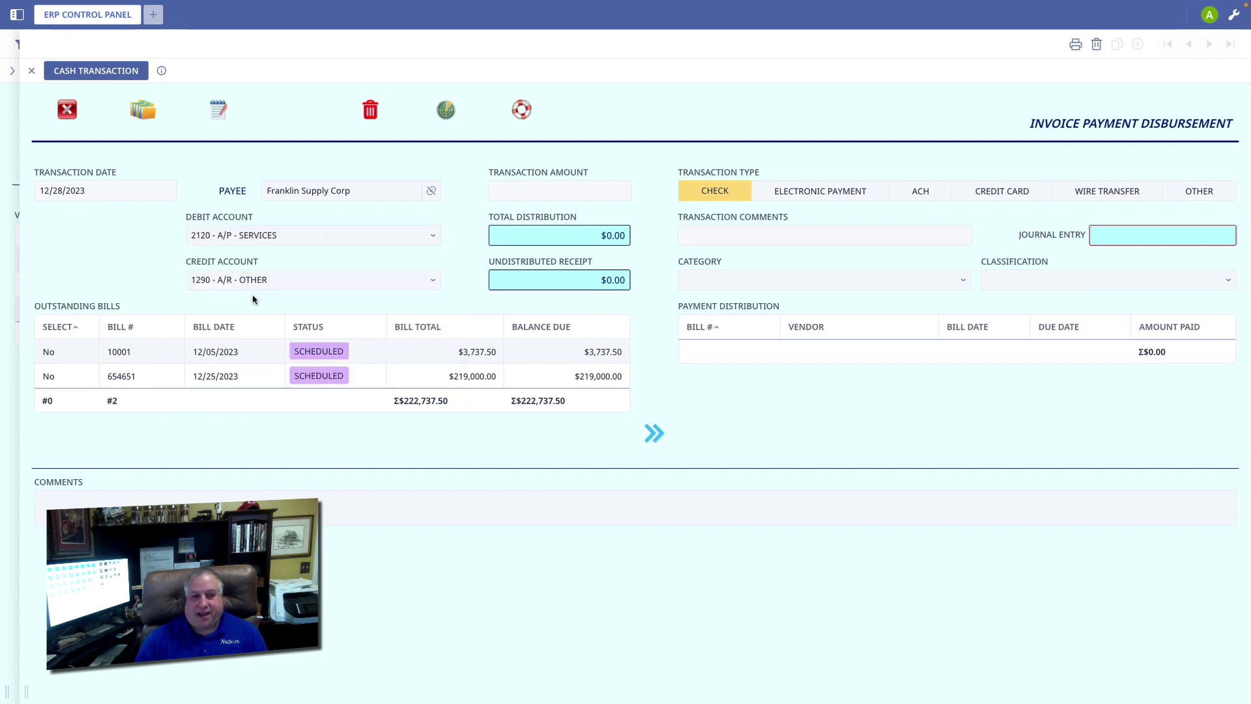
left_click(251, 277)
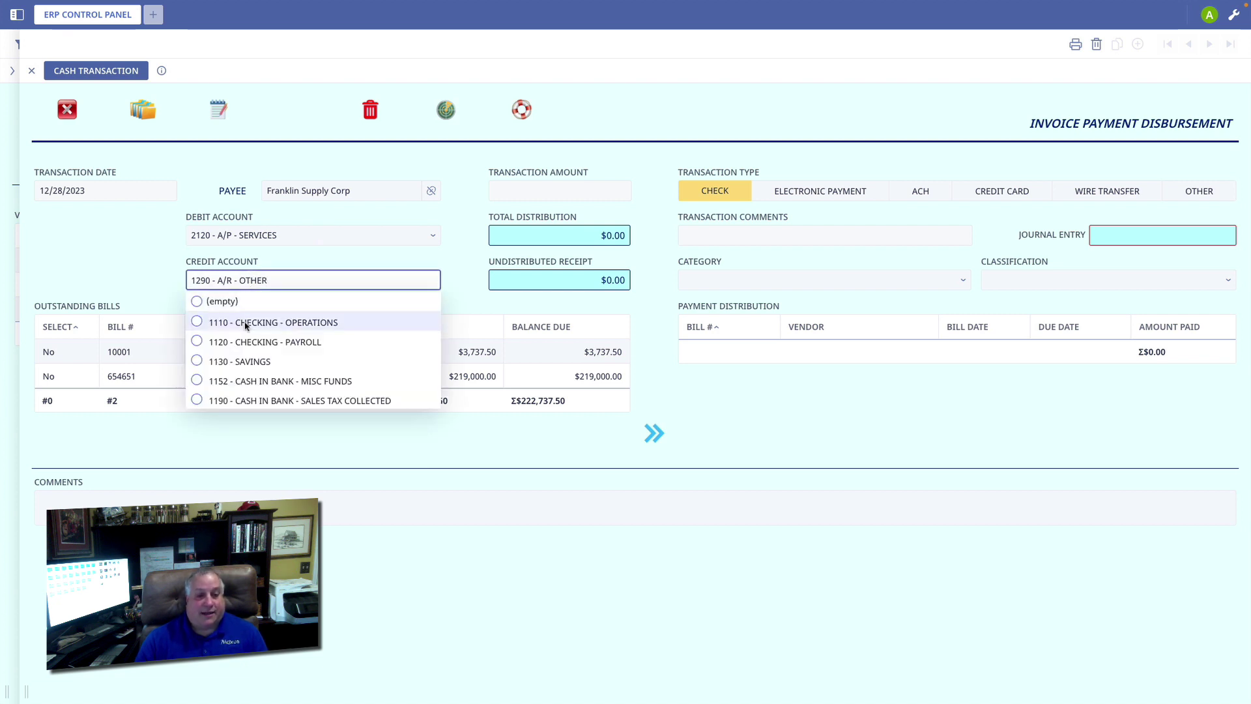
left_click(245, 323)
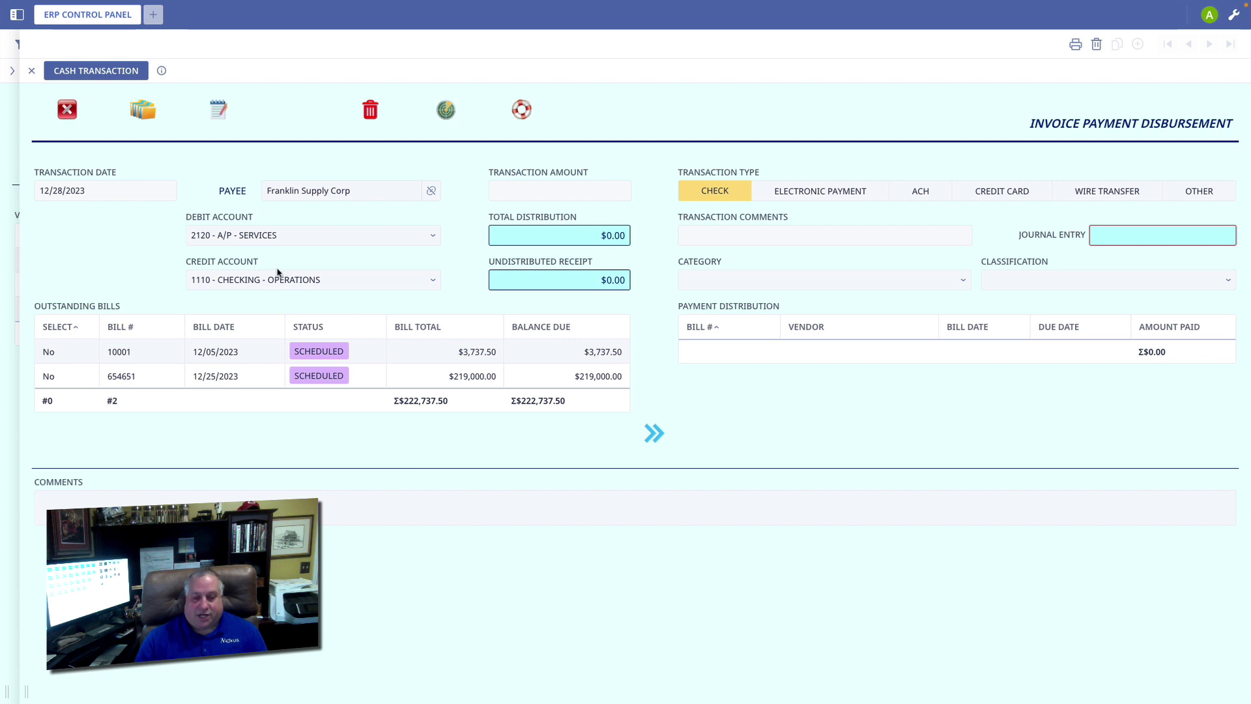
Enter a transaction amount of $222,737.50 and check it against the undistributed receipt
left_click(552, 189)
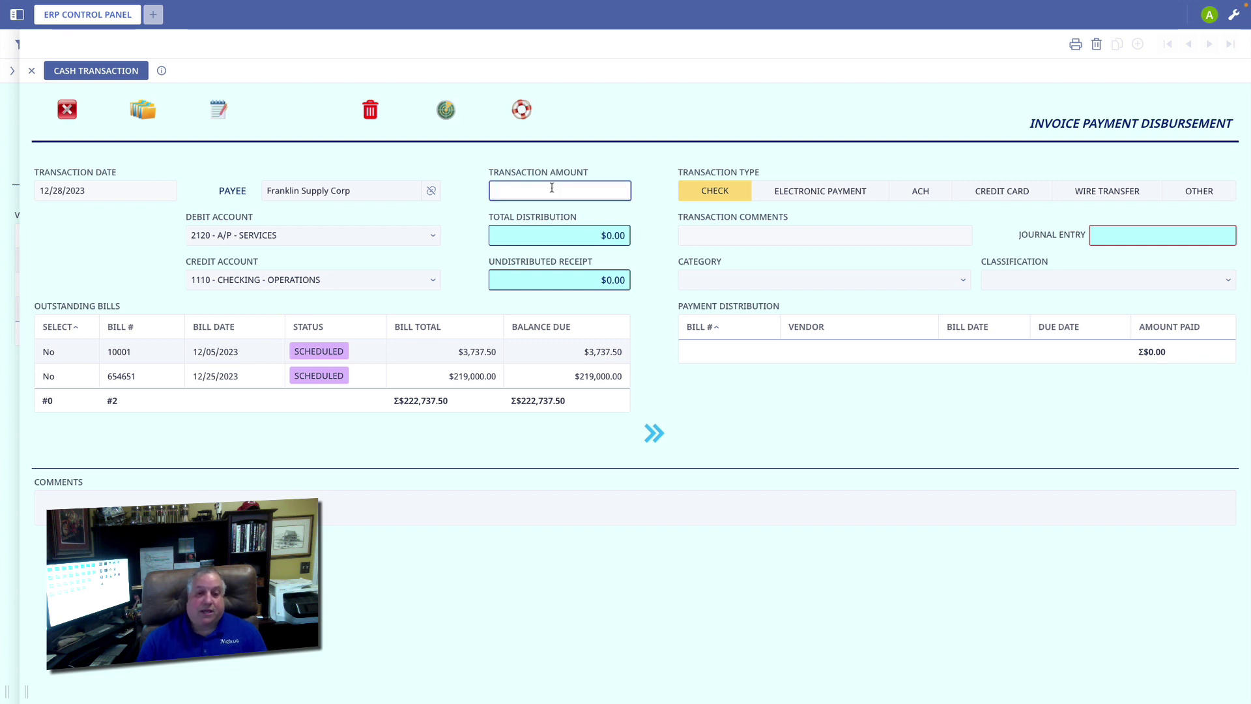
type("222,737.50")
key("Tab")
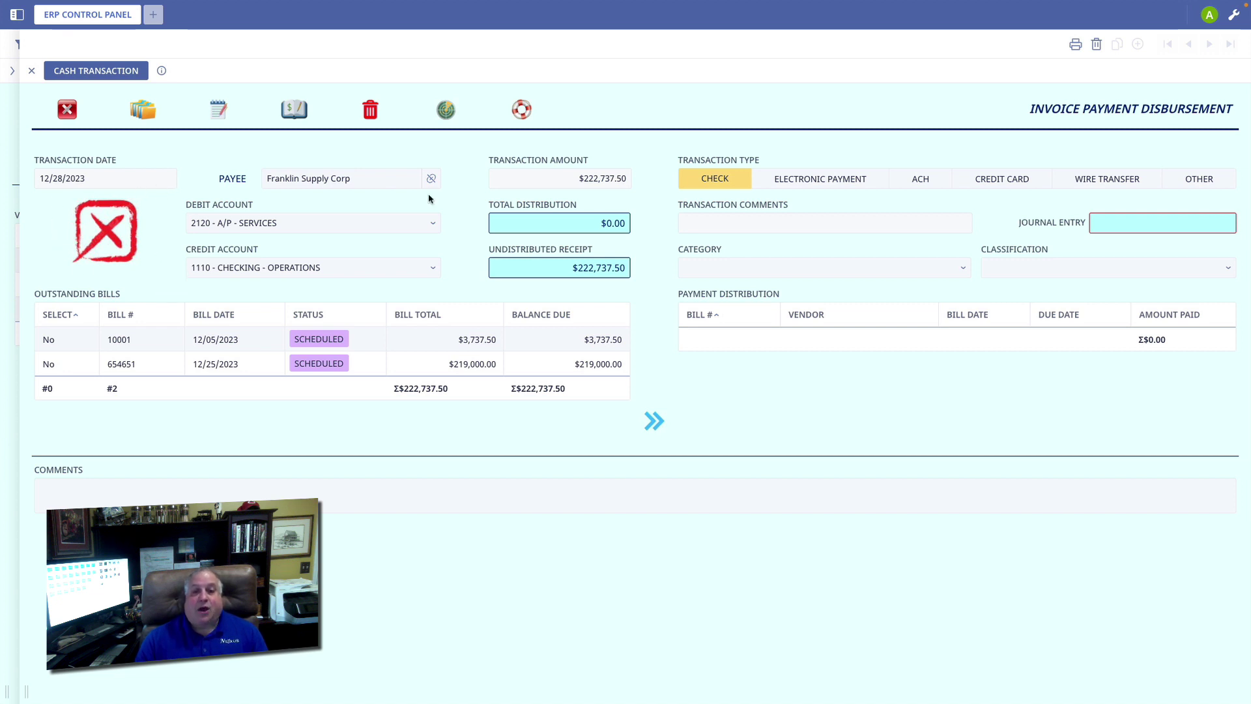
left_click(628, 178)
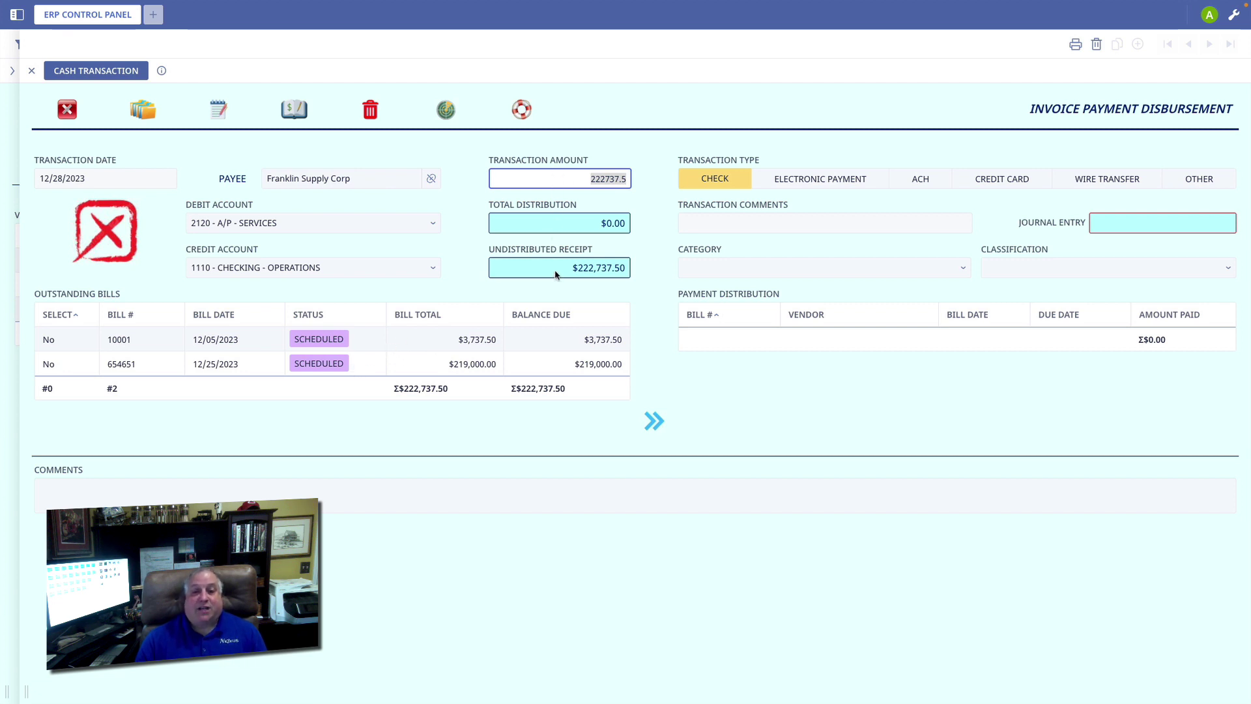
left_click_drag(557, 274, 629, 272)
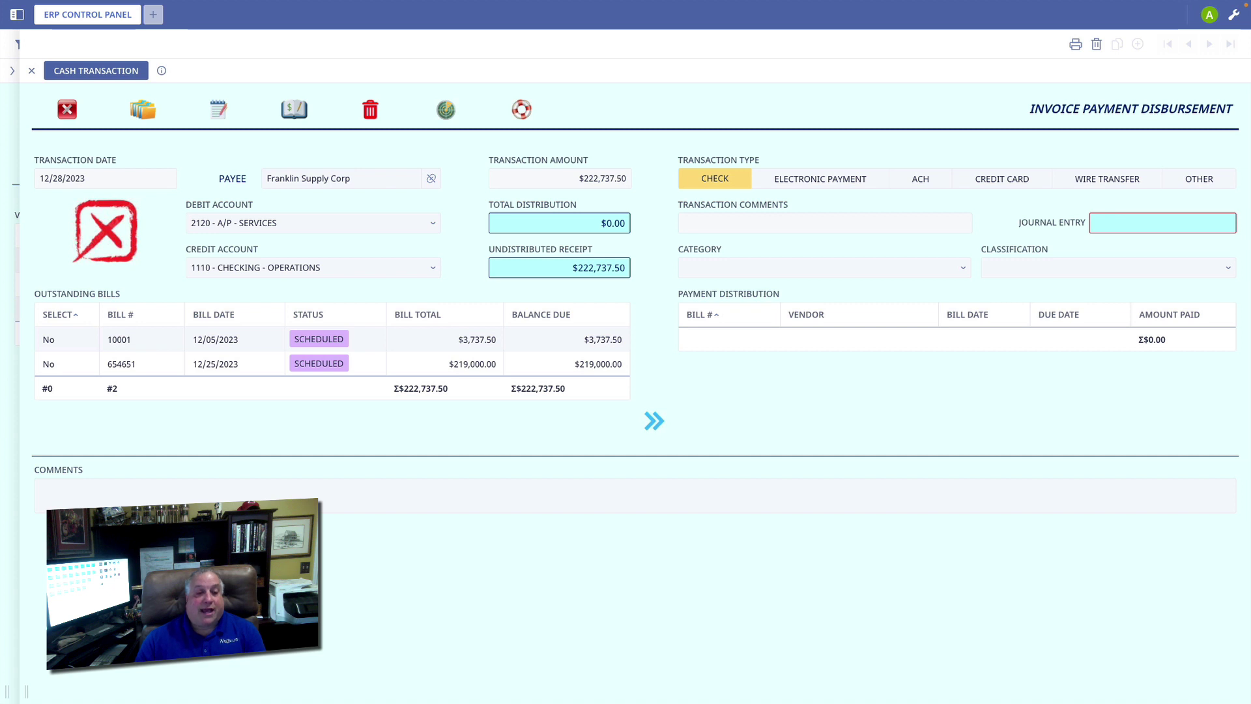
Mark outstanding bills 10001 and 654651 as selected and distribute the payment to them
left_click(68, 340)
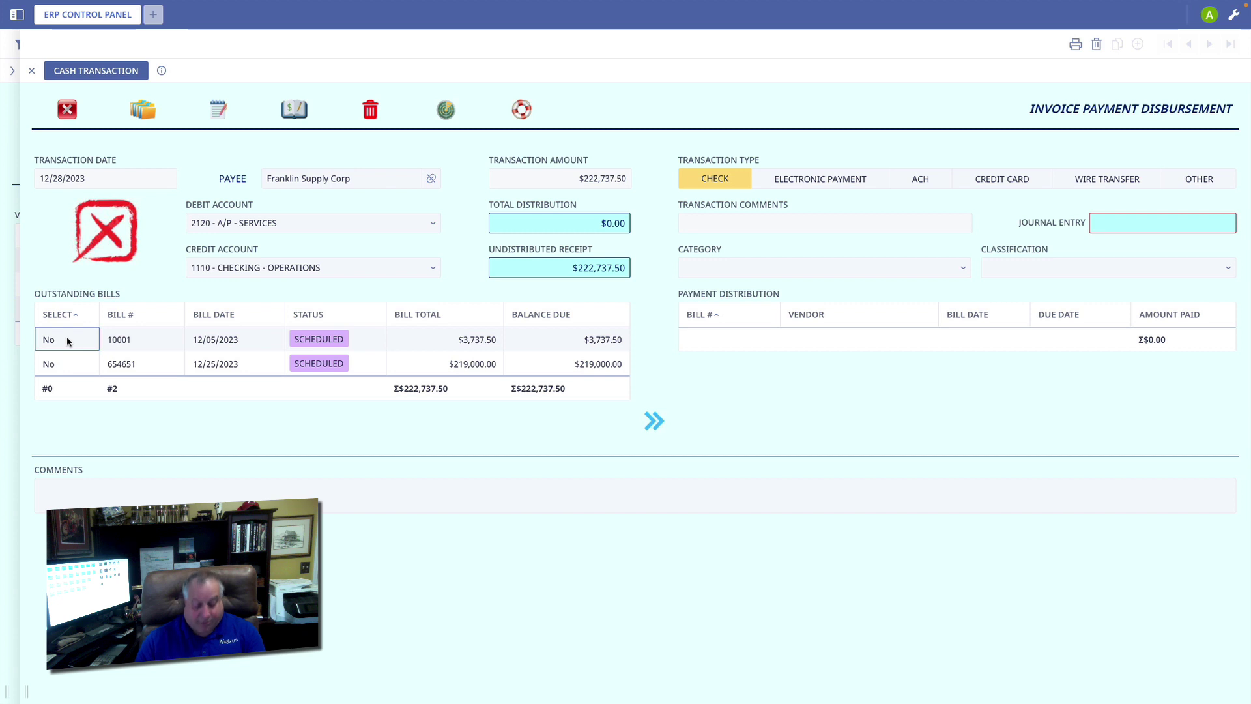
type("y")
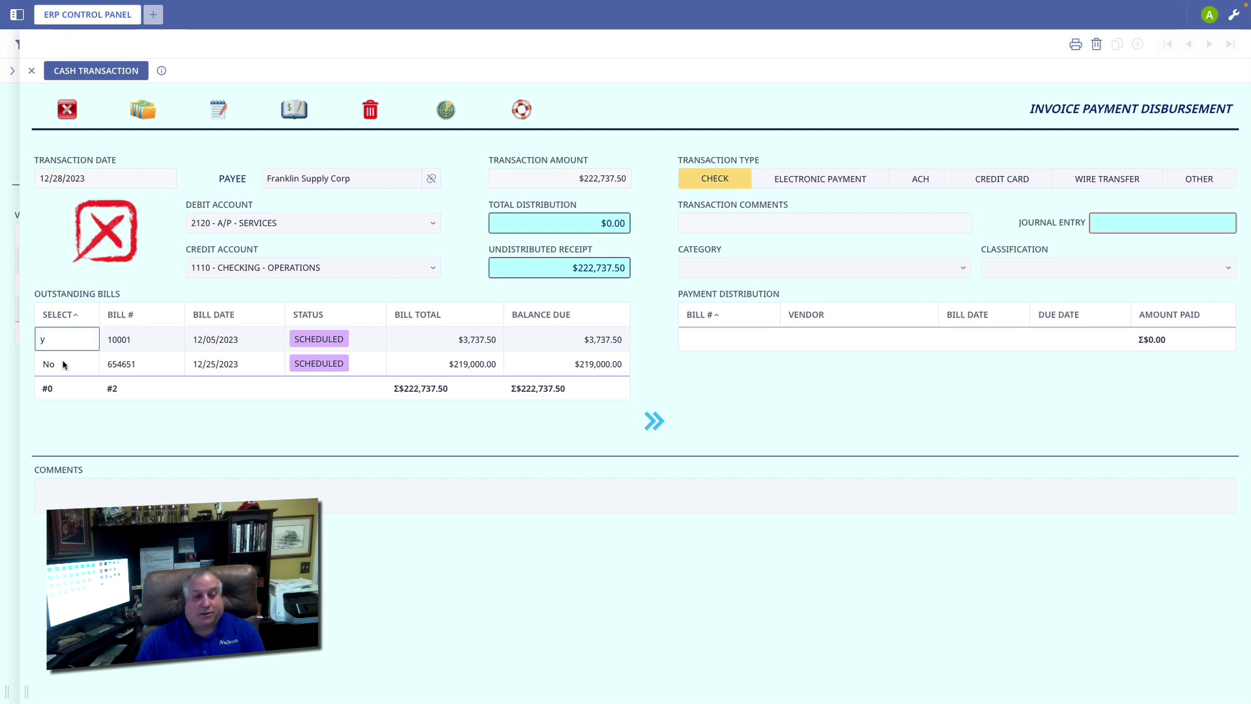
left_click(63, 364)
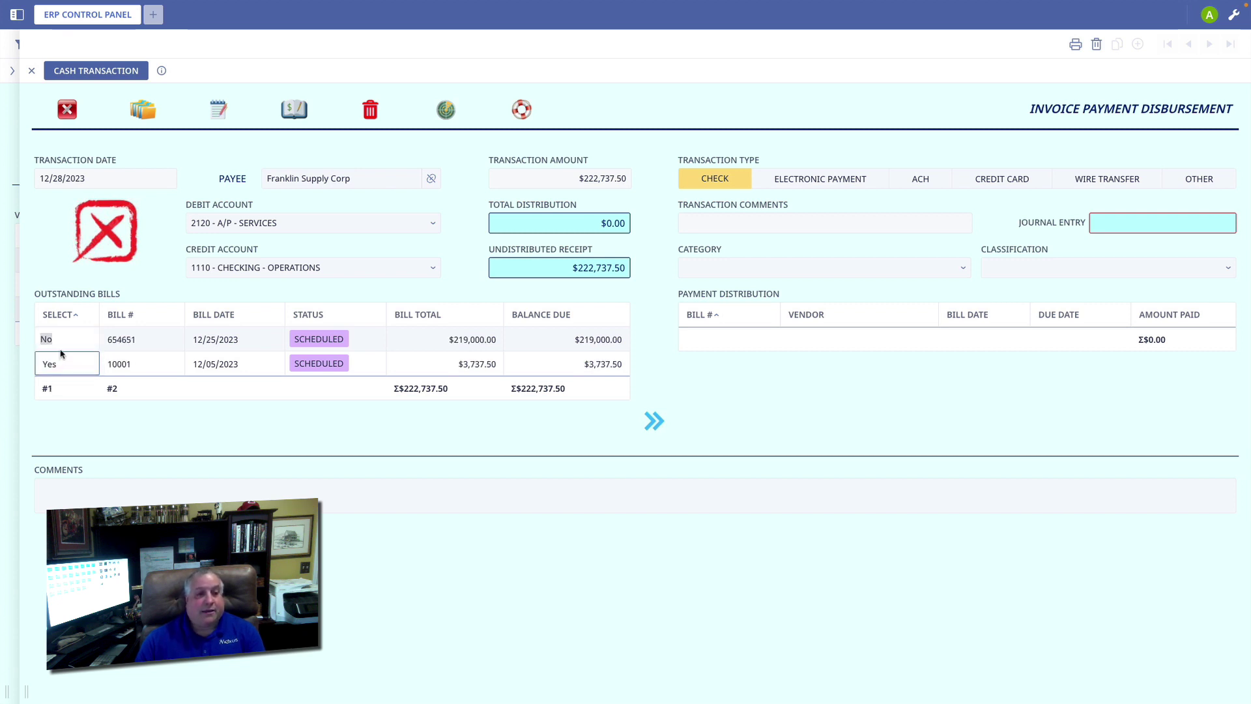
left_click(66, 341)
type("y")
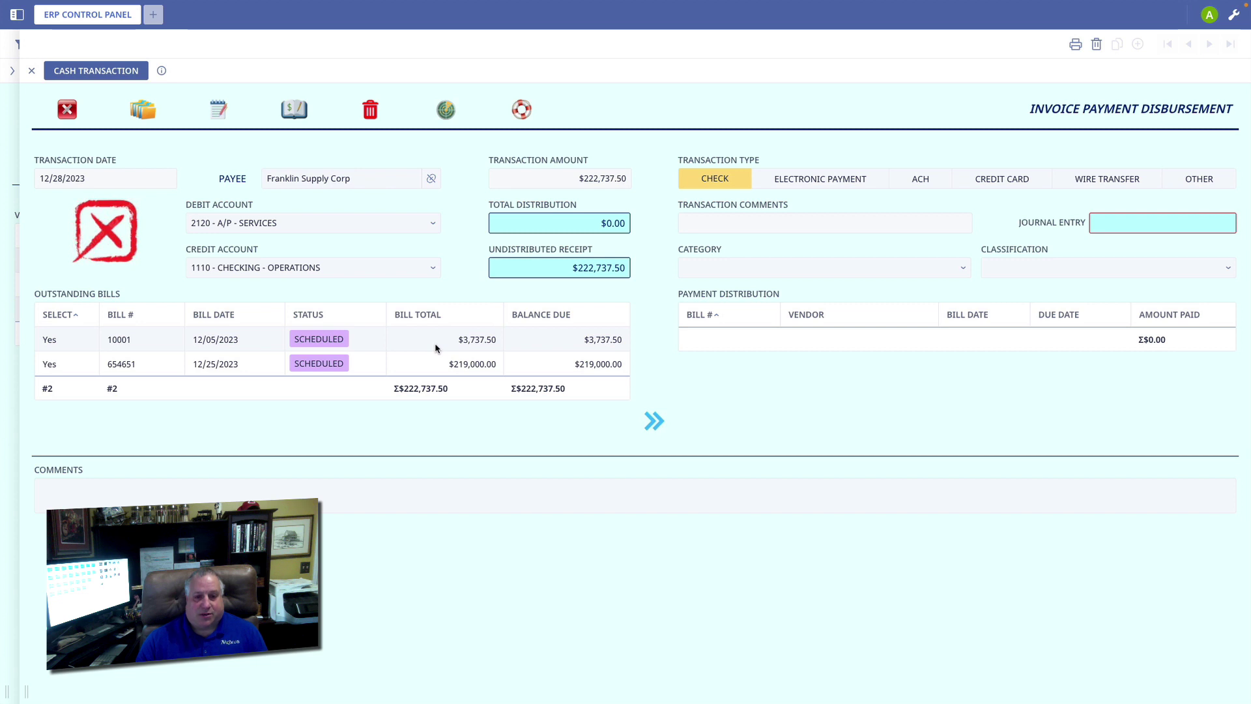
left_click(654, 423)
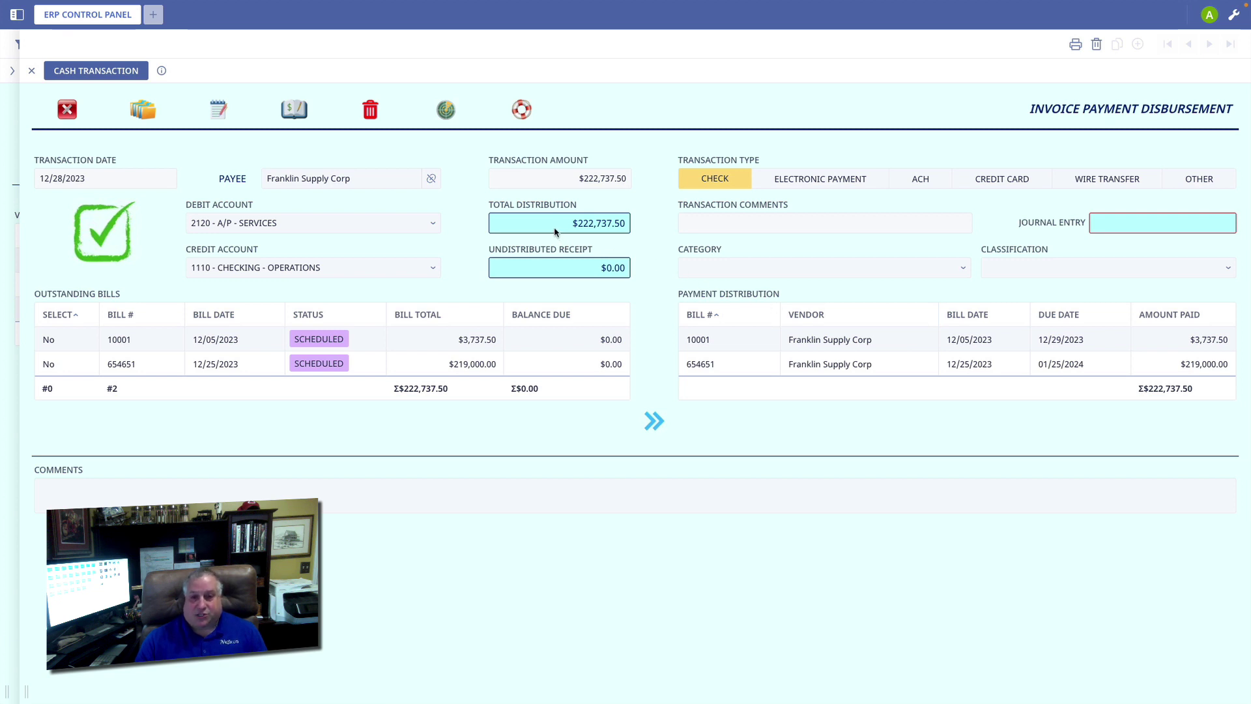
Compare the total distribution, transaction amount and undistributed receipt, and inspect the payment distribution line for bill 10001
left_click_drag(573, 223, 627, 224)
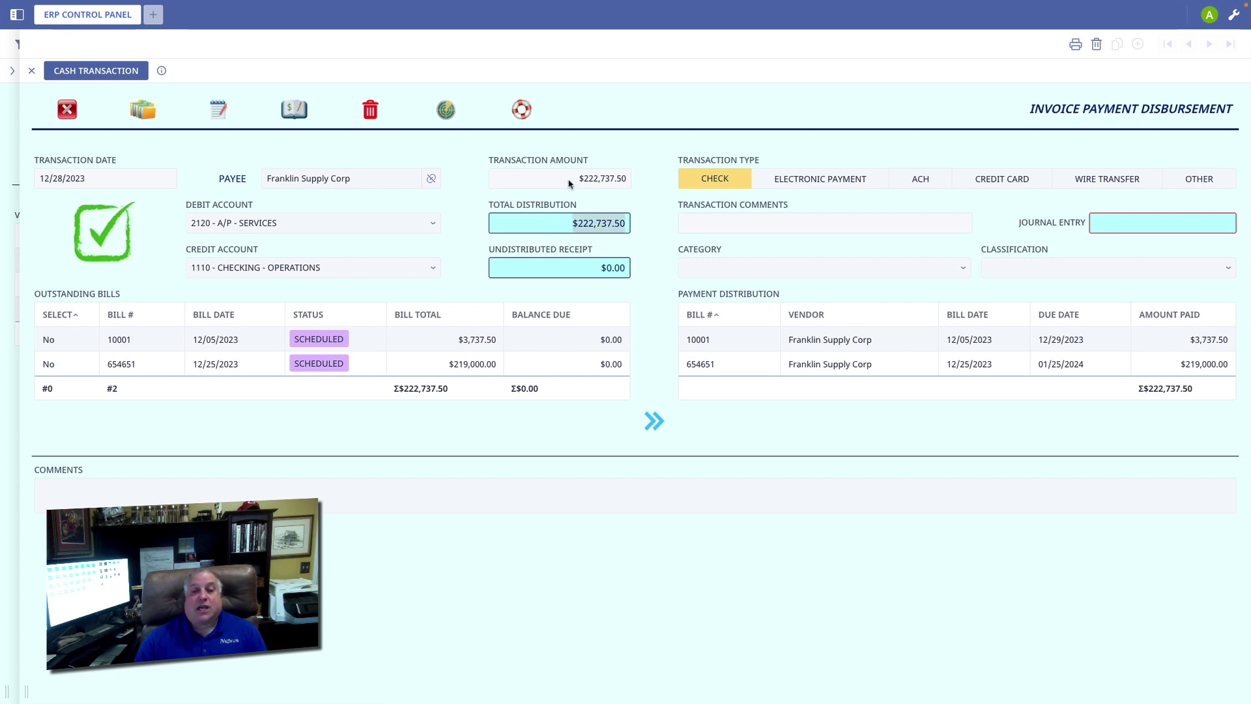
left_click_drag(568, 184, 630, 183)
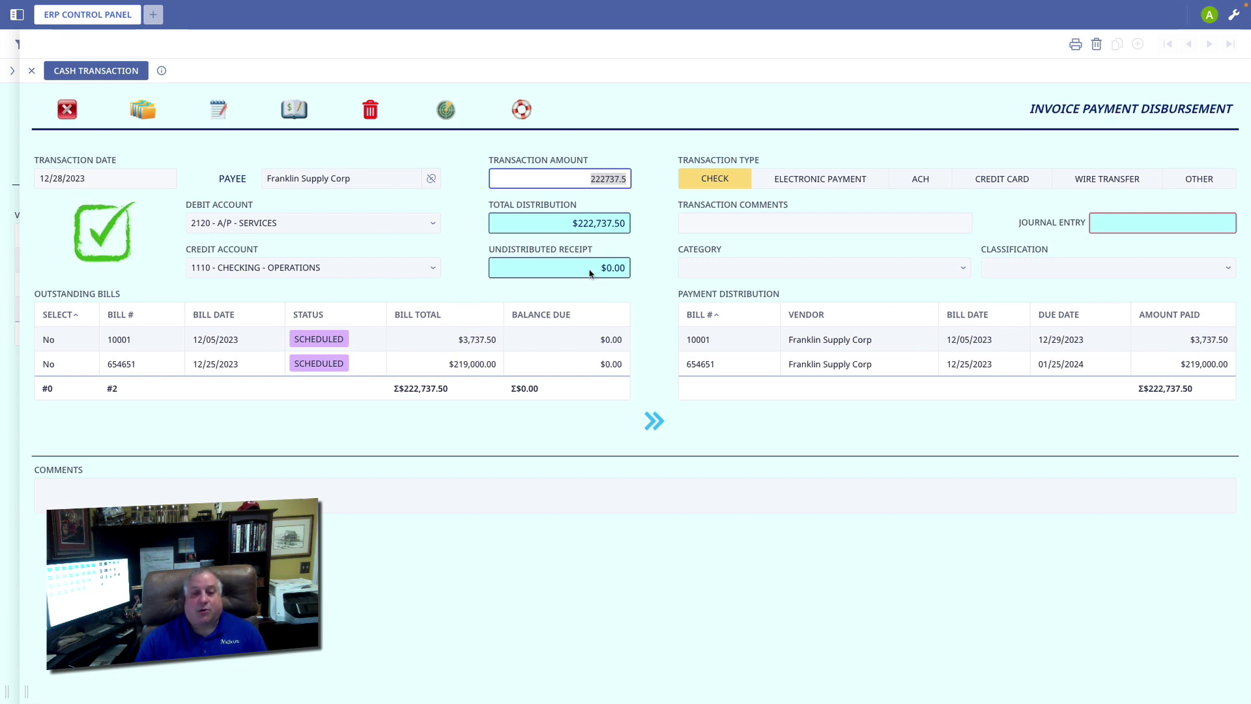
left_click_drag(594, 272, 630, 270)
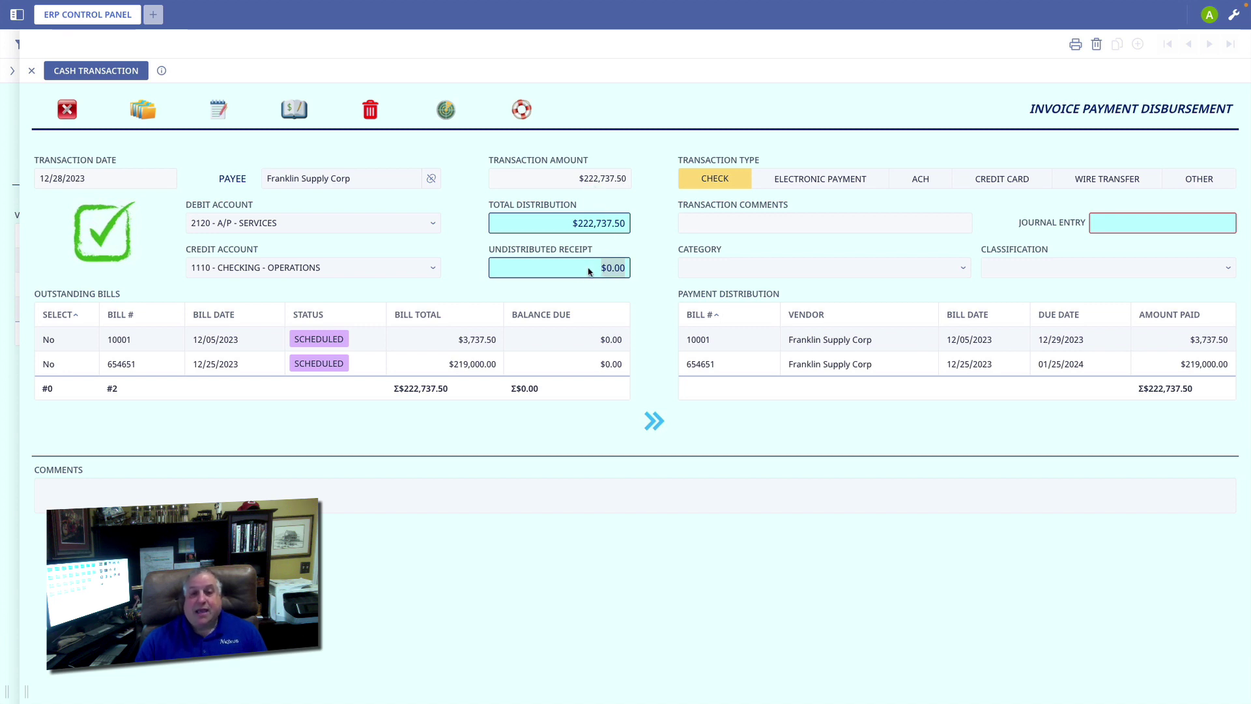
double_click(815, 343)
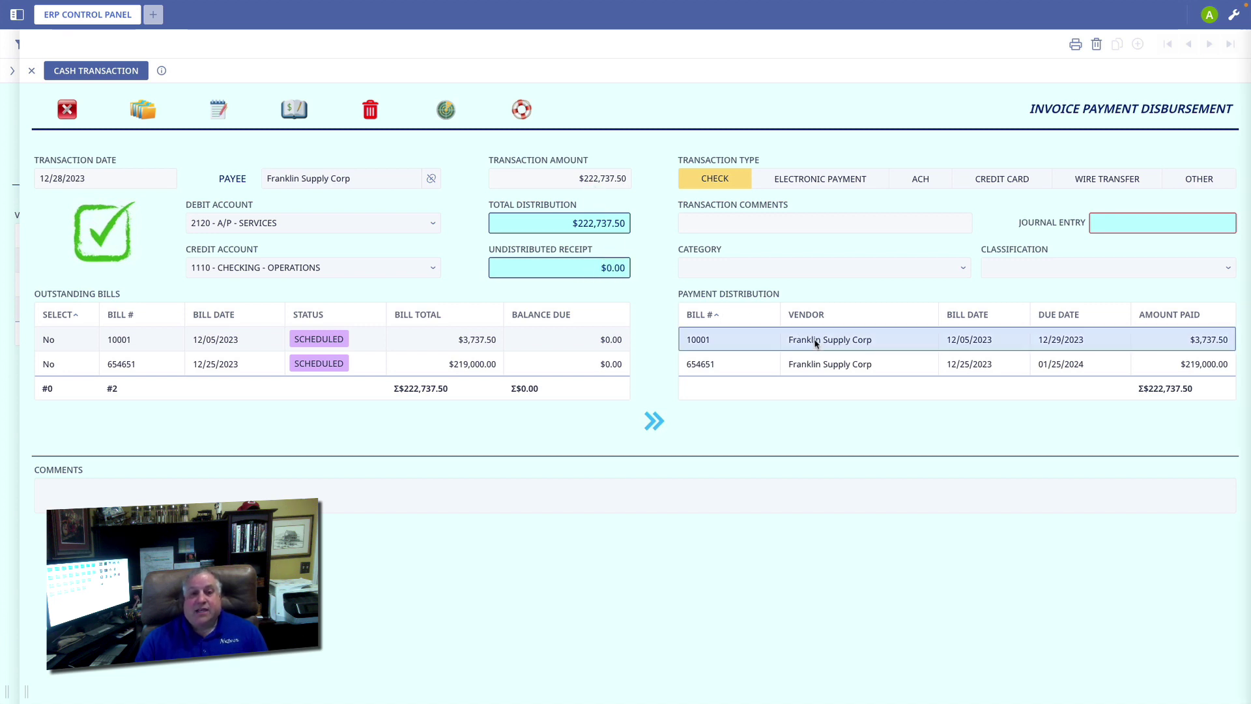
key("Escape")
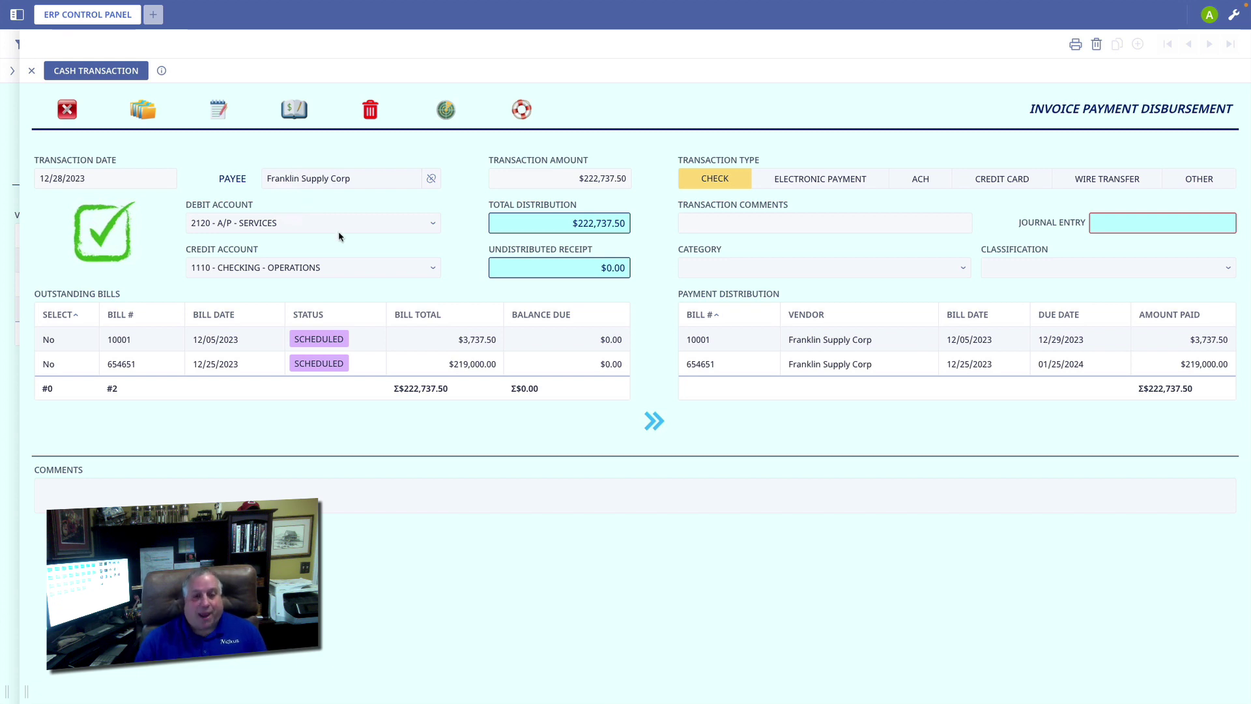
Post the cash transaction to the general journal with the view option, review the journal entry, and return to the payment
left_click(294, 110)
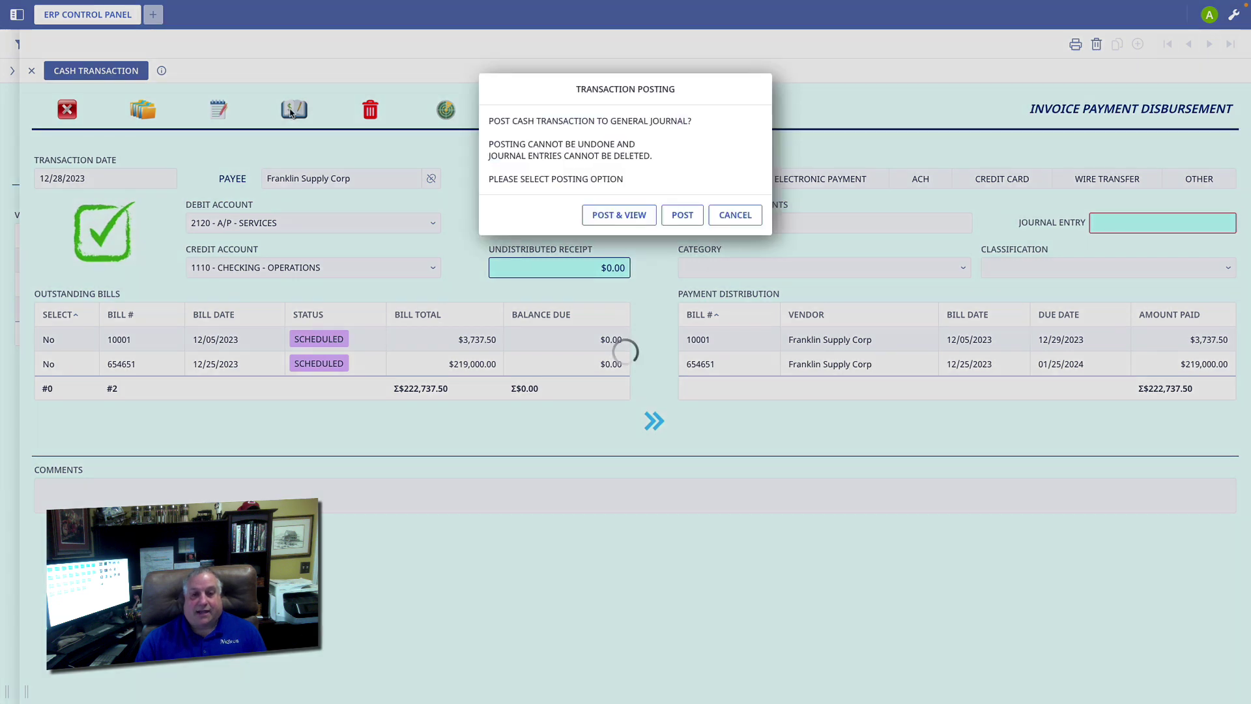
left_click(613, 222)
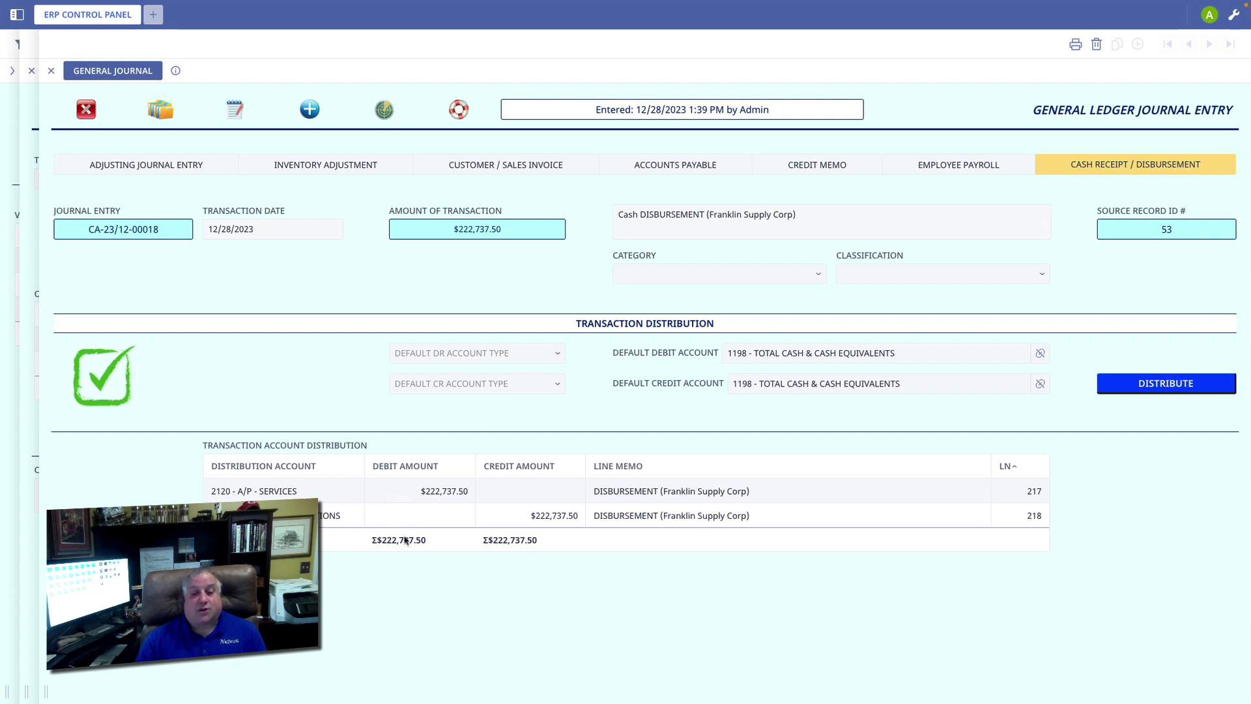
left_click(85, 112)
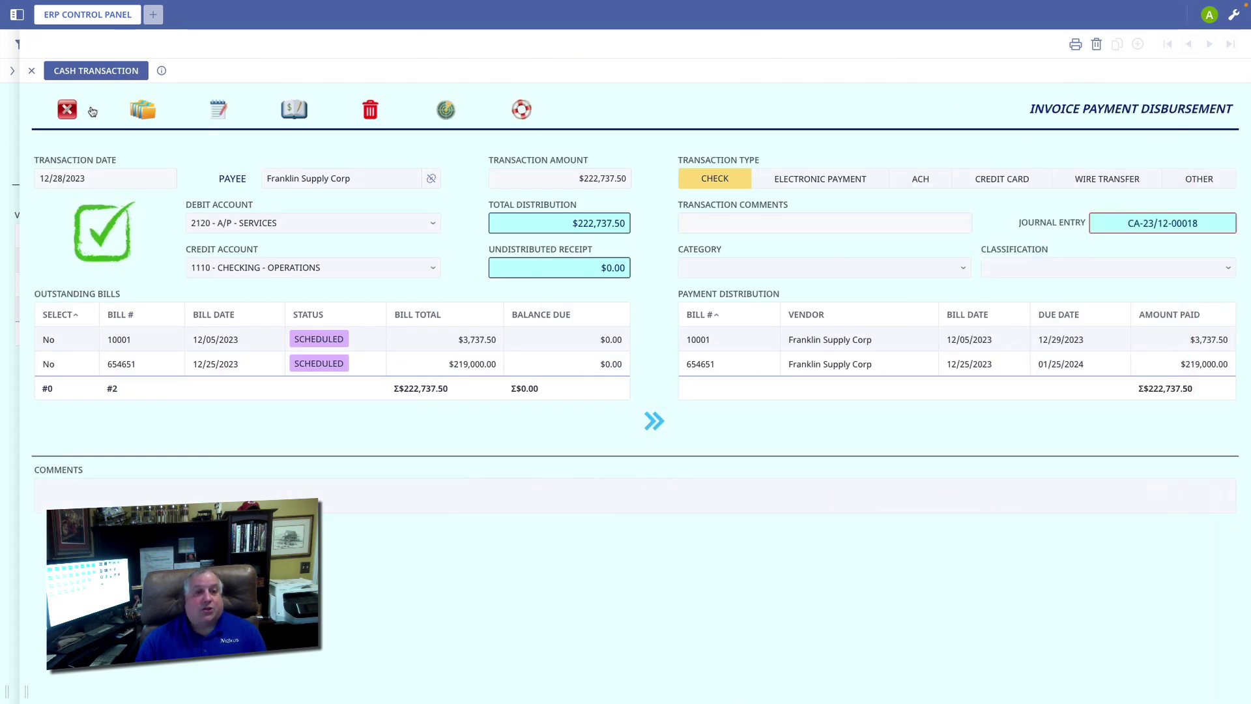
Request re-posting of the cash transaction but cancel it, and review the linked journal entry before returning to the payment
left_click(294, 111)
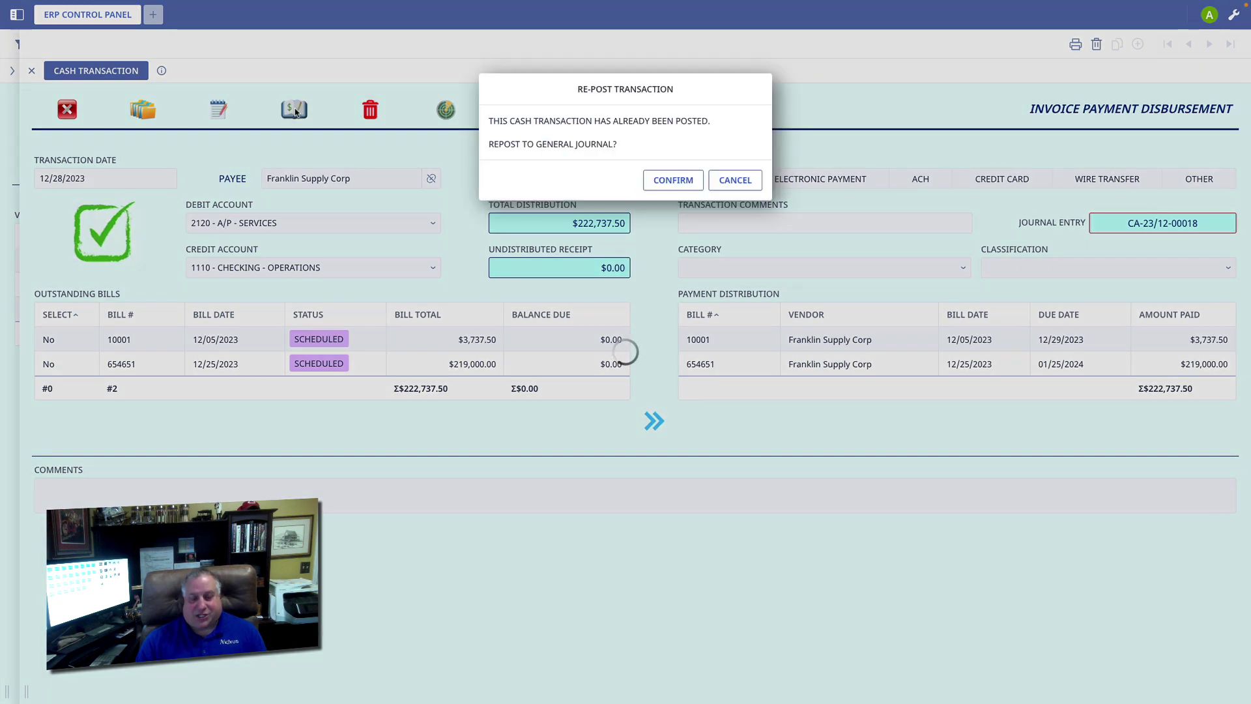
left_click(734, 180)
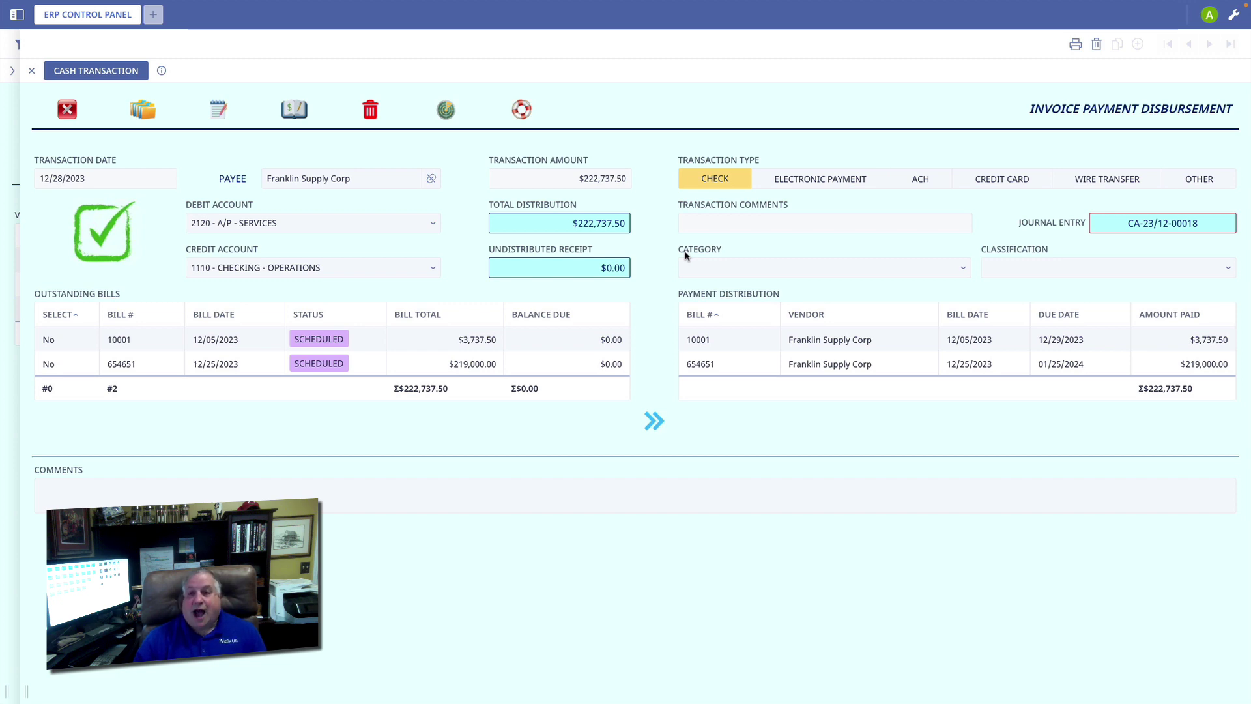
left_click(1117, 223)
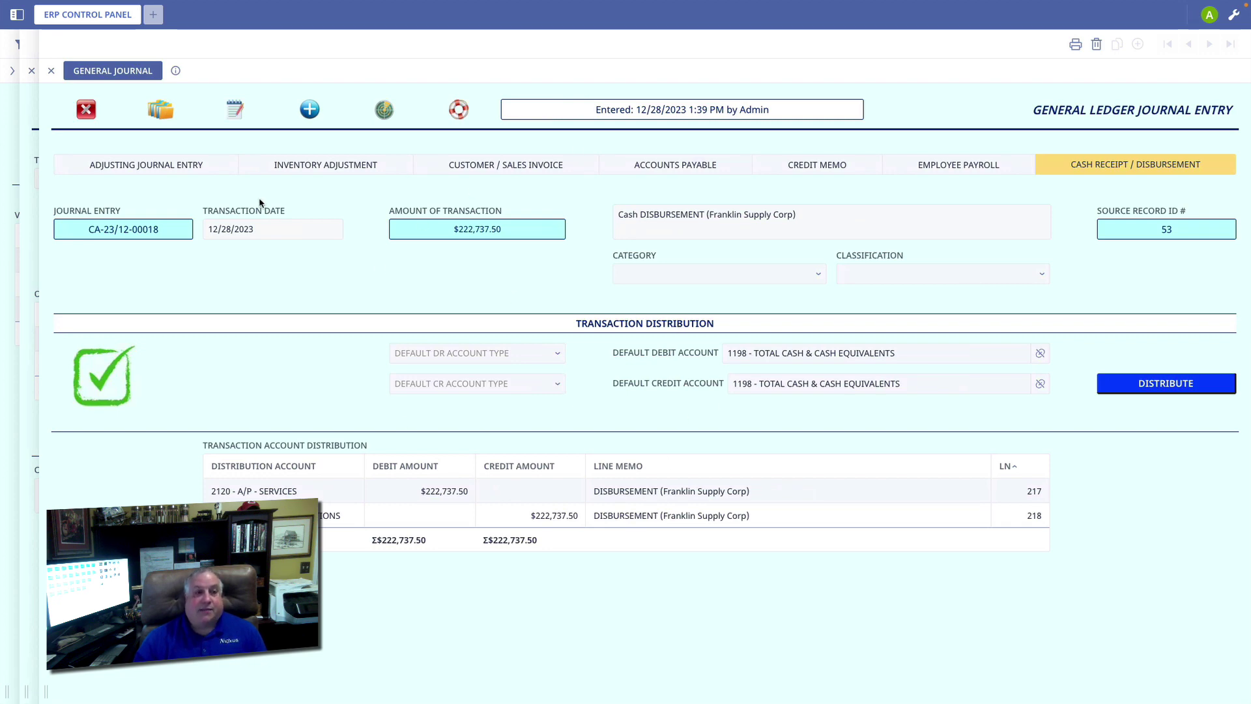
left_click(88, 112)
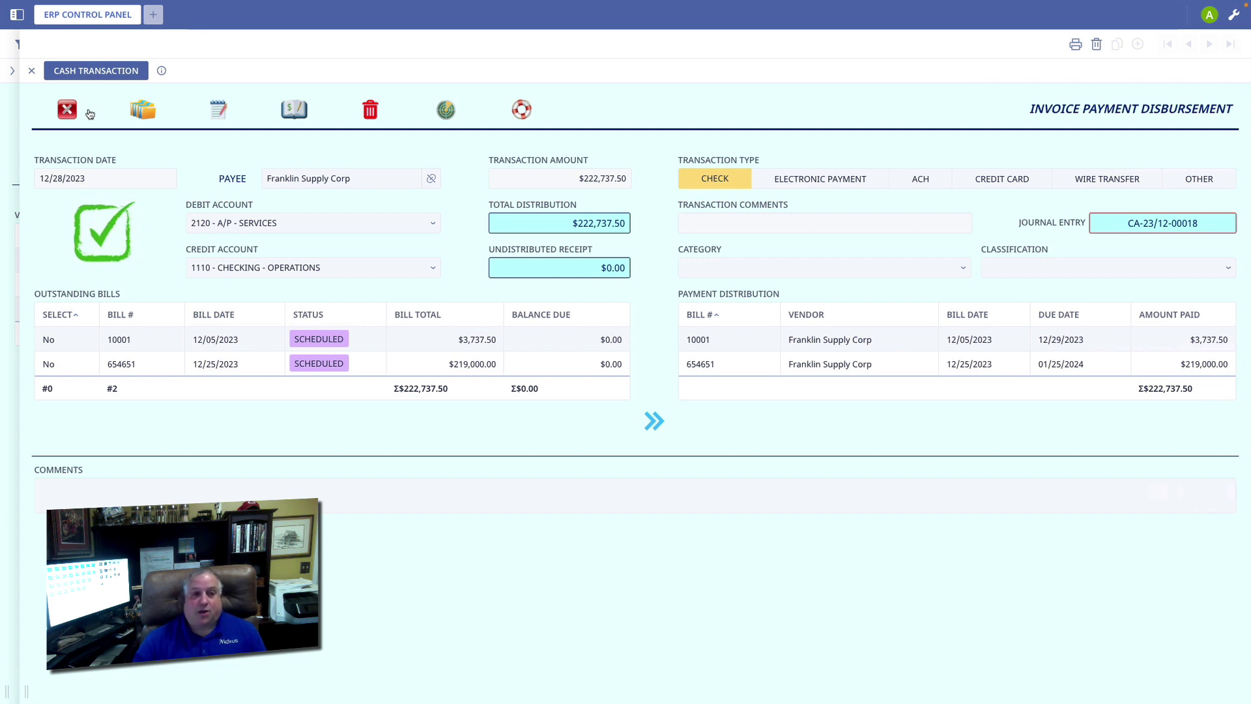
Re-post the already posted cash transaction to the general journal without viewing the entry
left_click(297, 111)
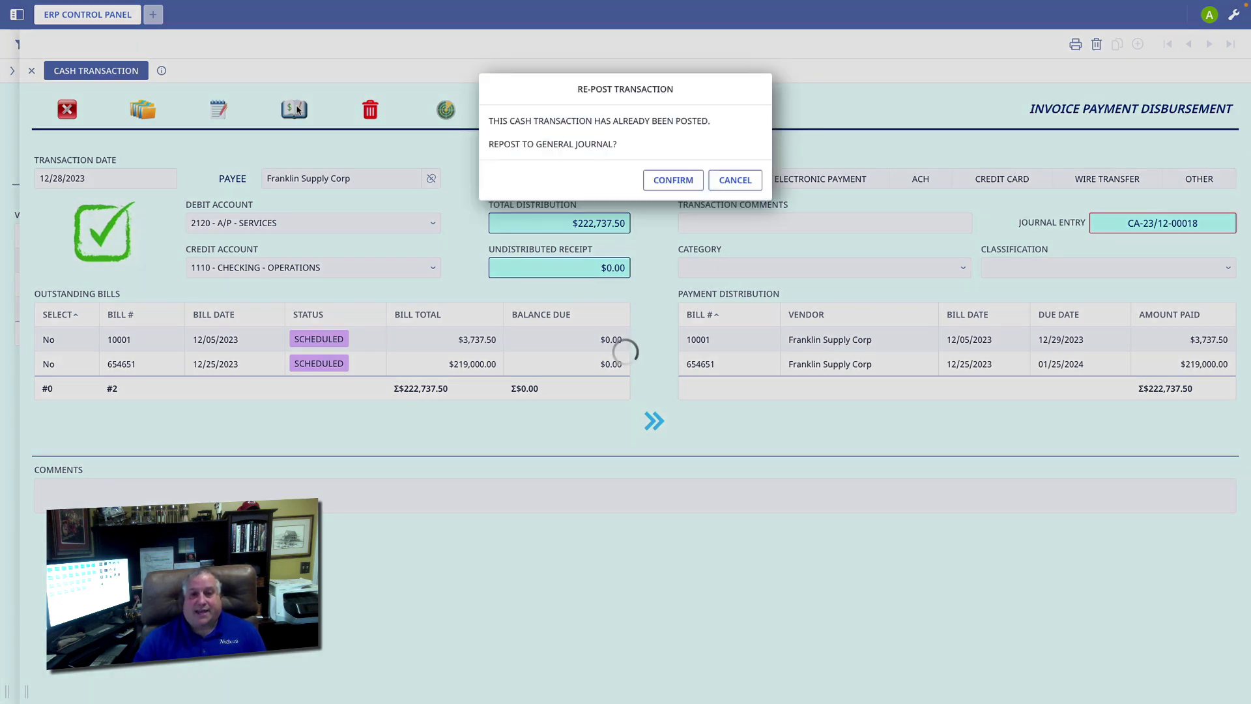
left_click(663, 181)
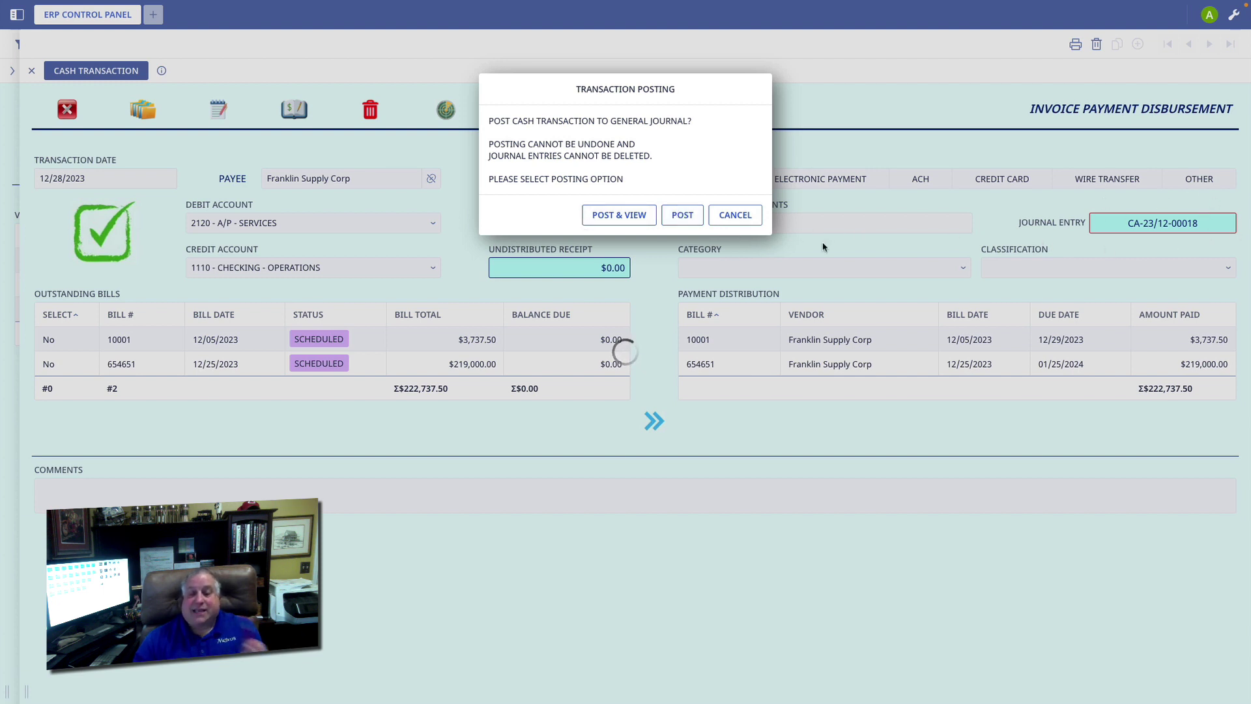
left_click(681, 215)
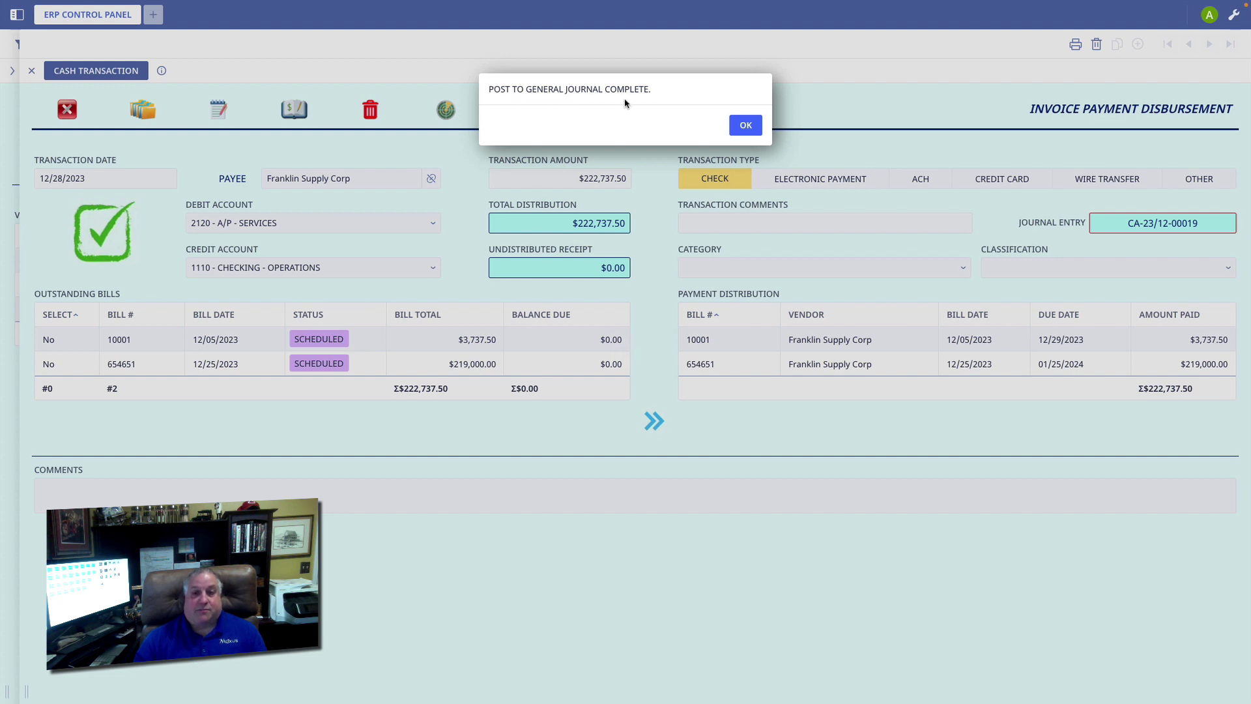
left_click(741, 132)
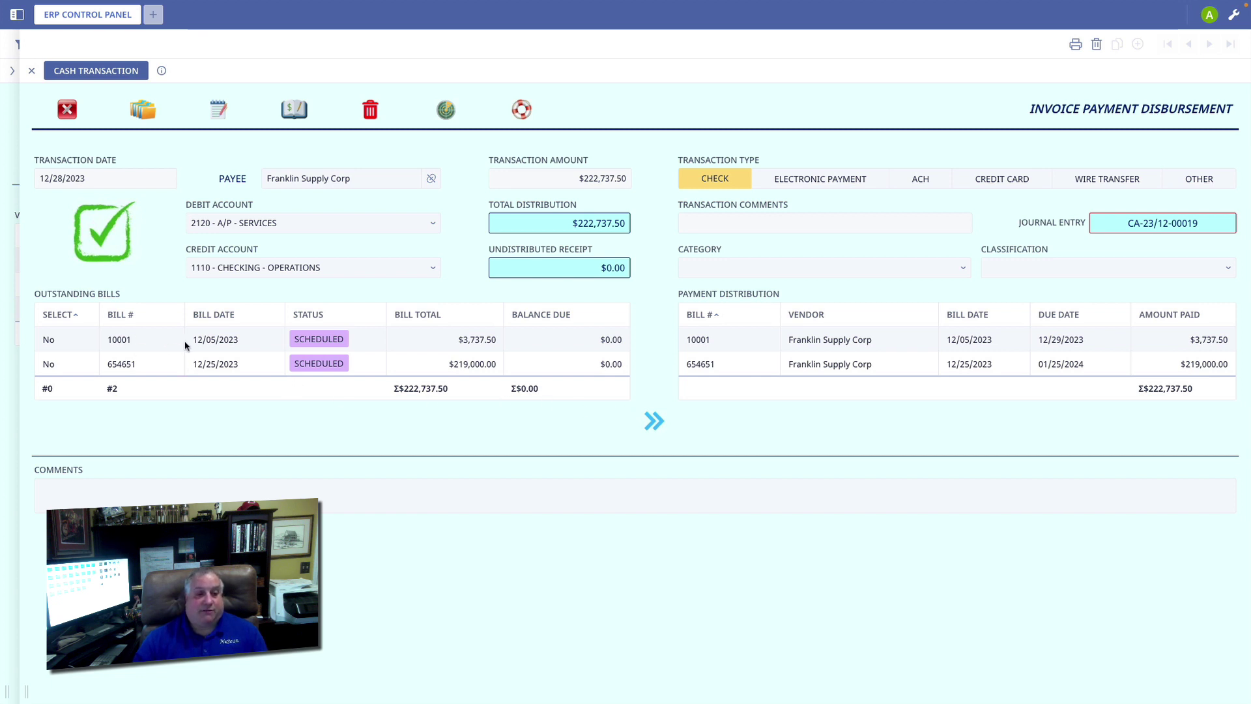
Review vendor bill 654651 and its linked purchase order, comparing the line total with the total payments, and return to the cash transaction
left_click(219, 363)
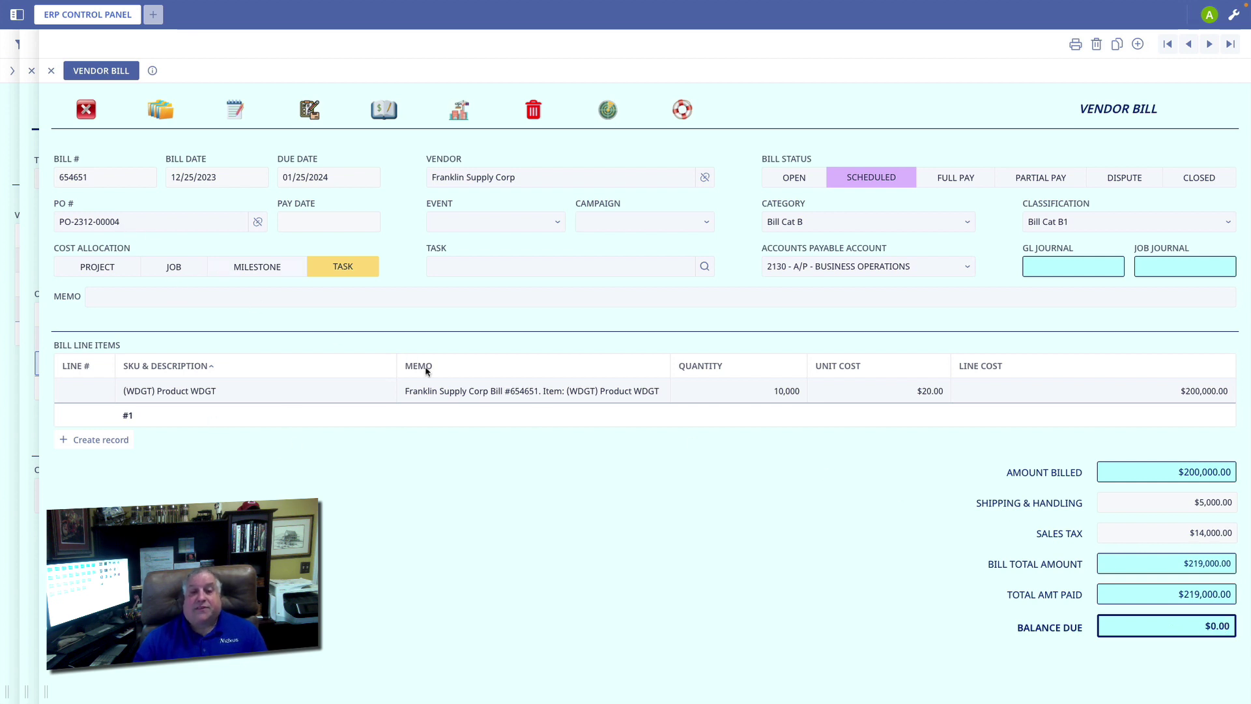
left_click(116, 221)
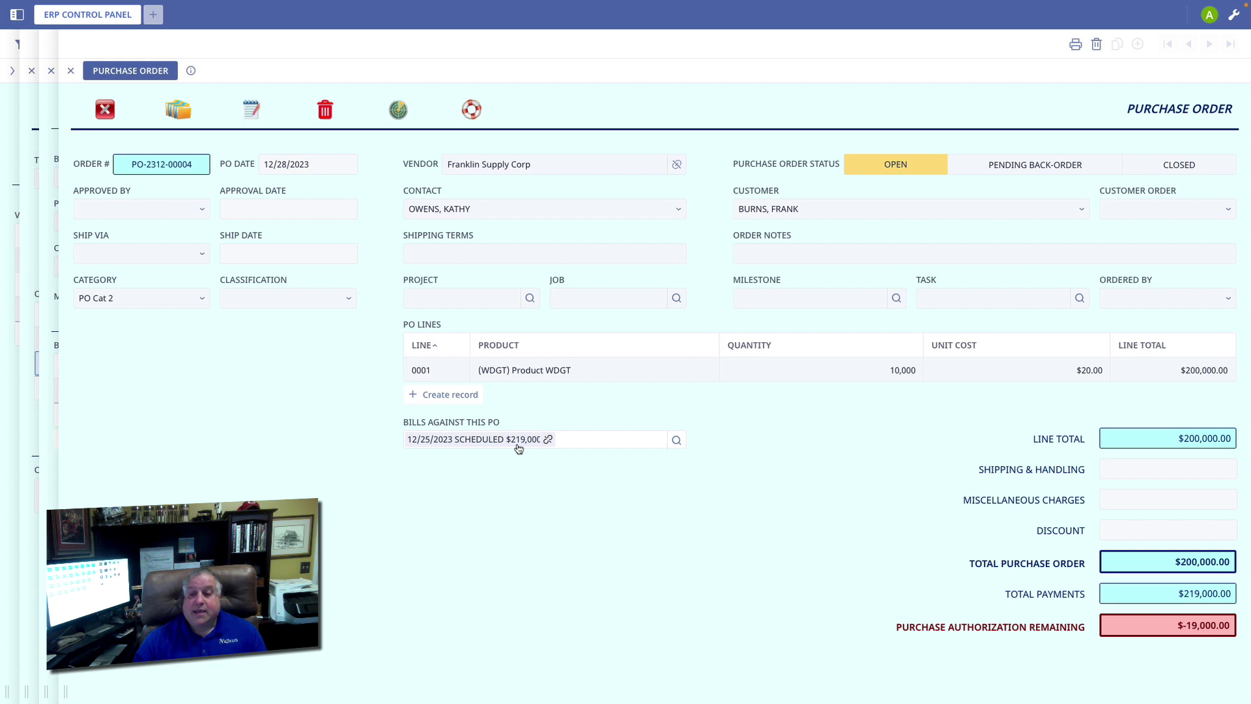
key("ctrl+a")
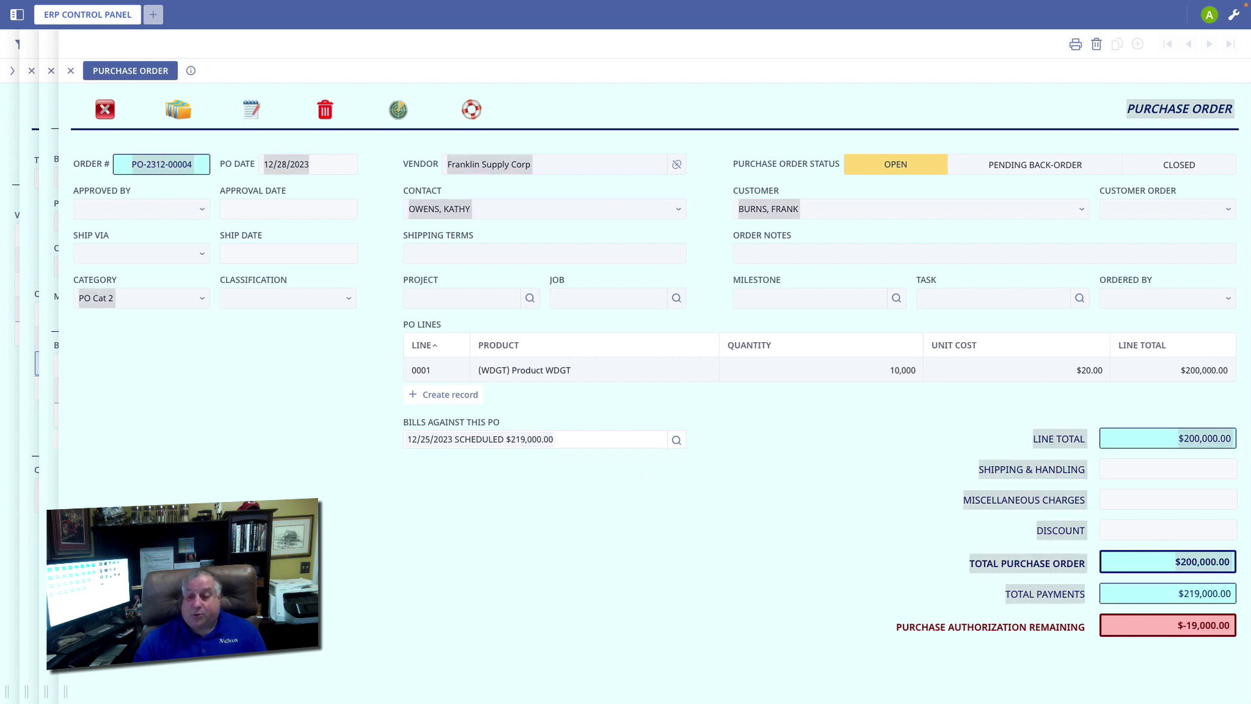
double_click(1230, 594)
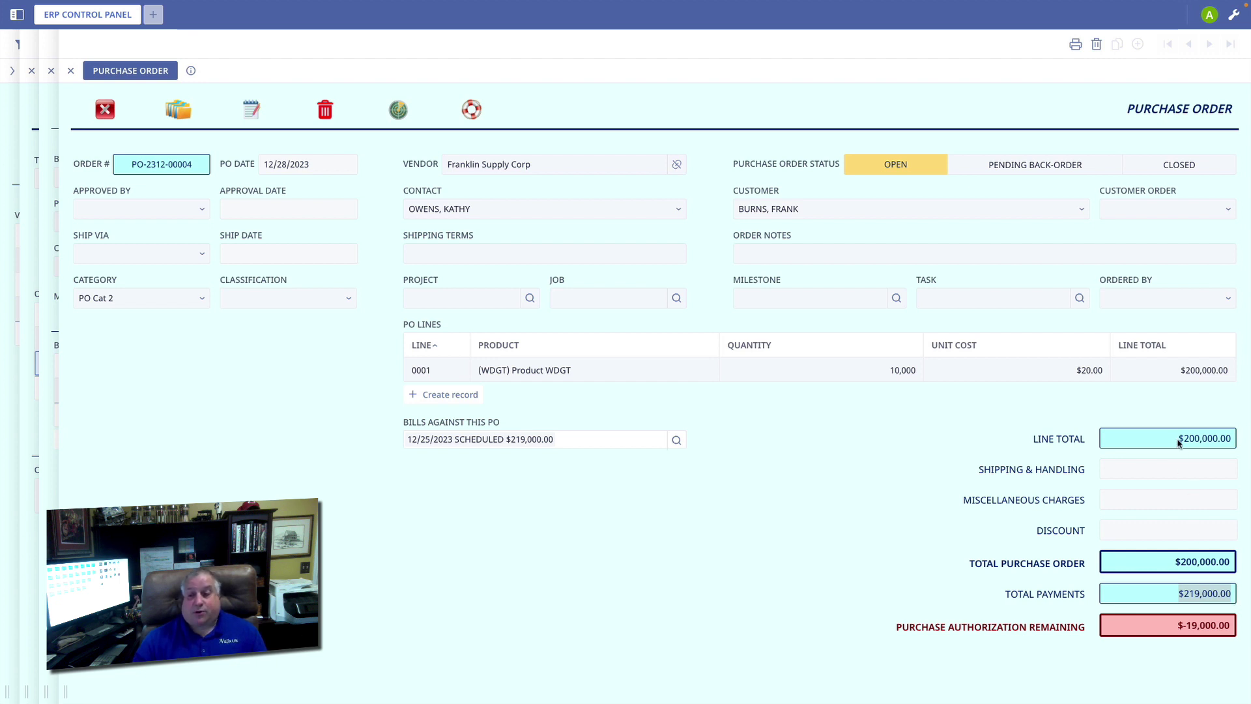
left_click_drag(1178, 442, 1238, 441)
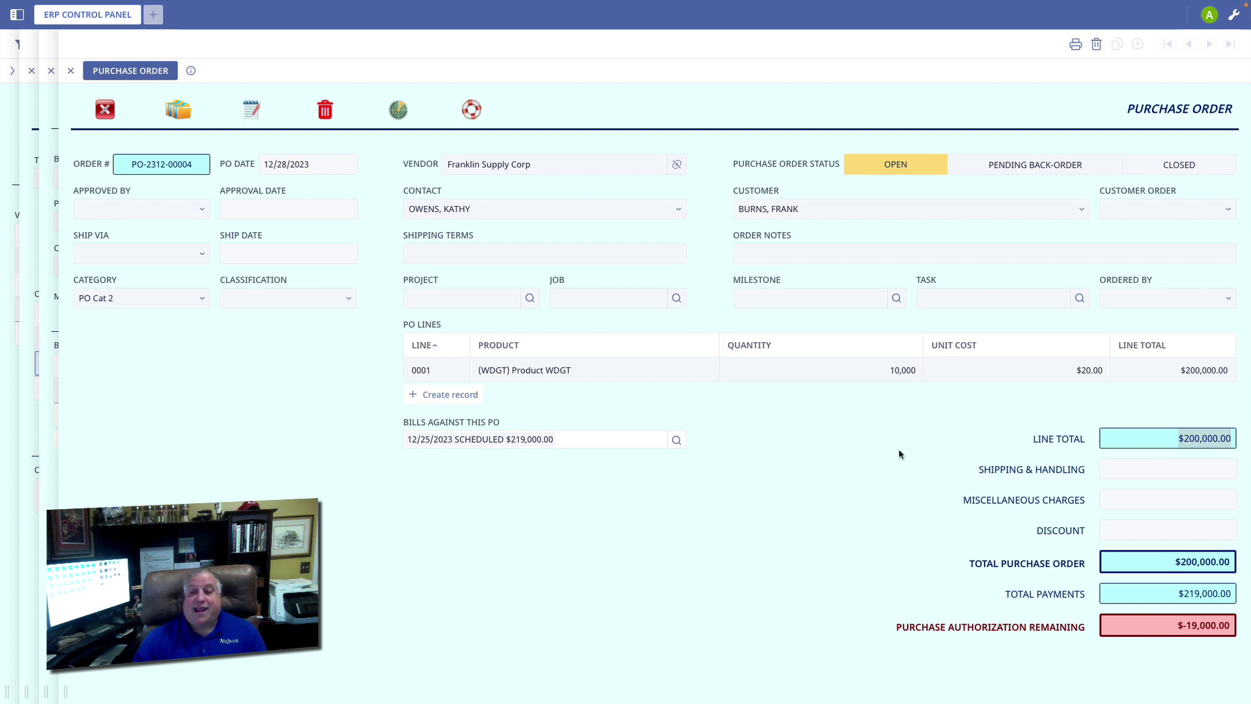
left_click(1179, 436)
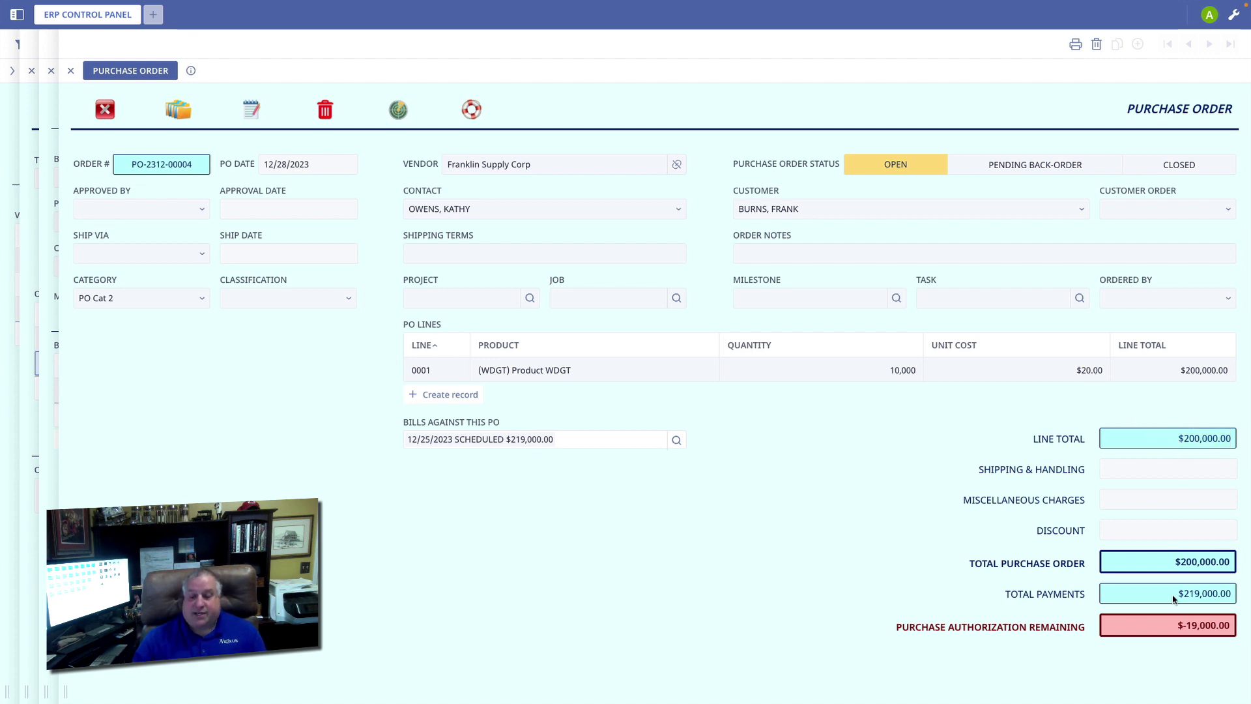
left_click(106, 110)
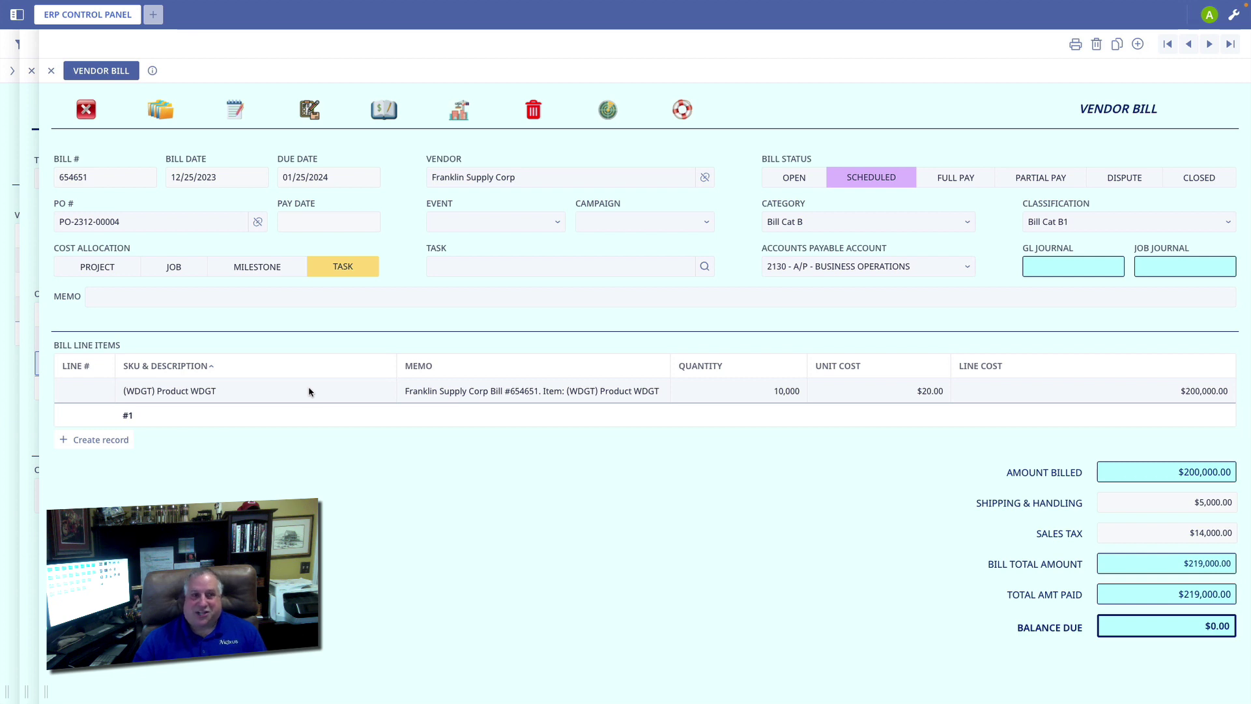
left_click(86, 110)
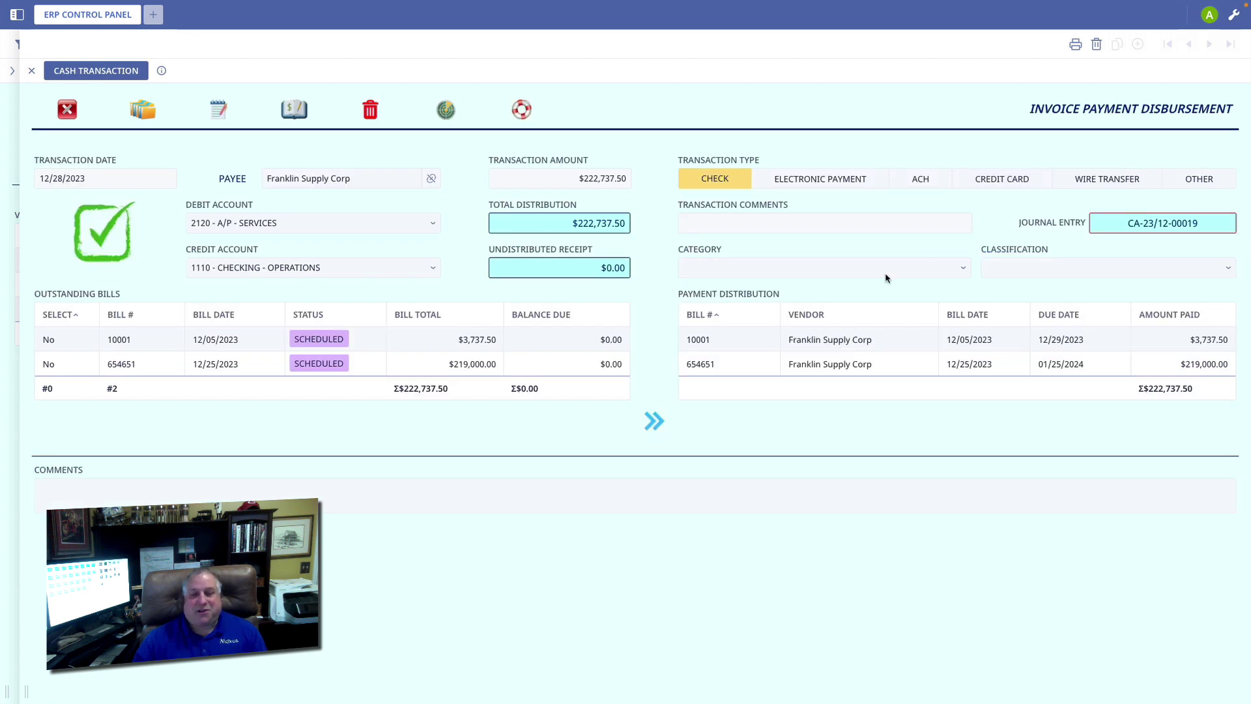